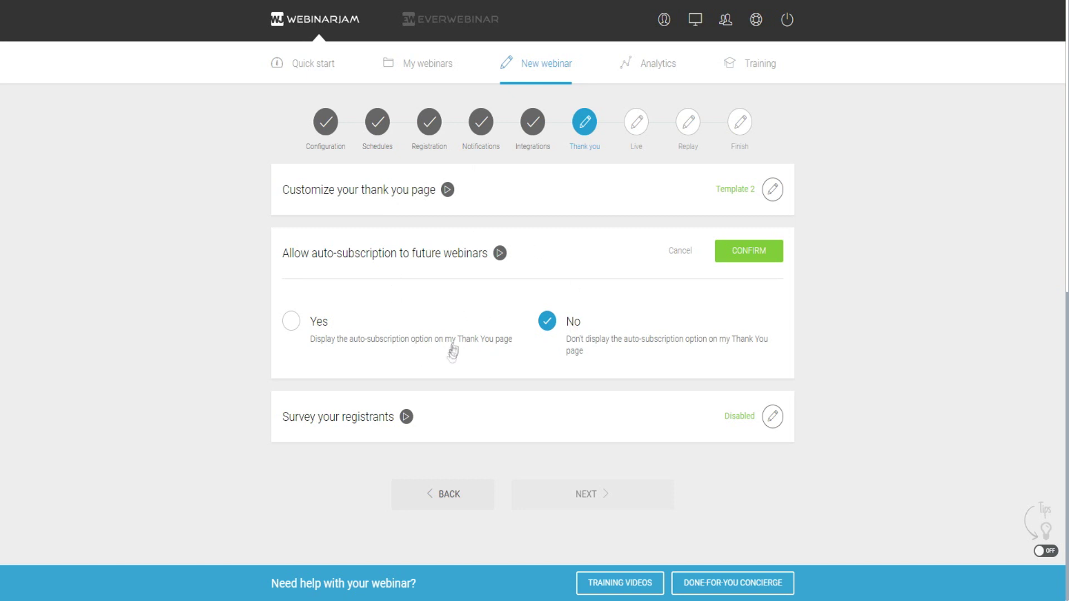
Set 'Allow auto-subscription to future webinars' to Yes on the thank-you step and confirm it.
click(292, 322)
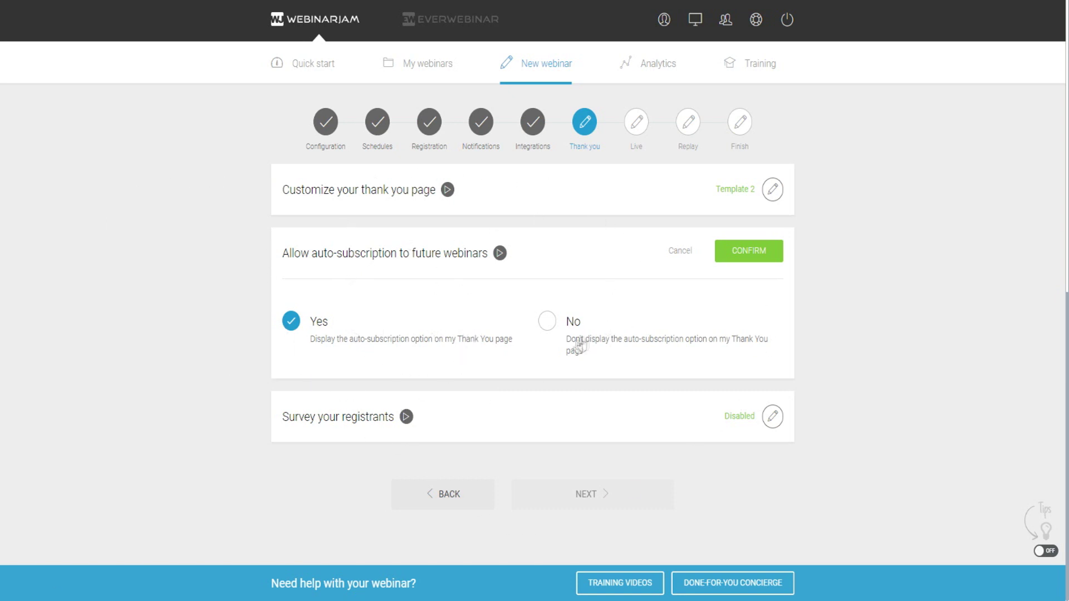
click(547, 321)
click(749, 251)
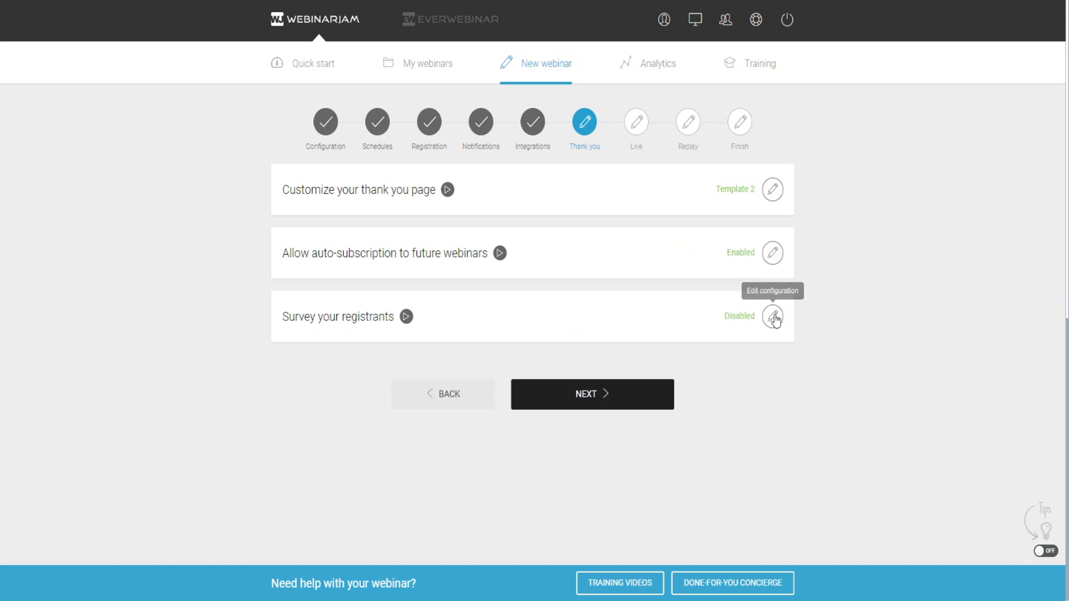
Leave the registrant survey set to No, confirm it, and advance to the Live step.
click(772, 416)
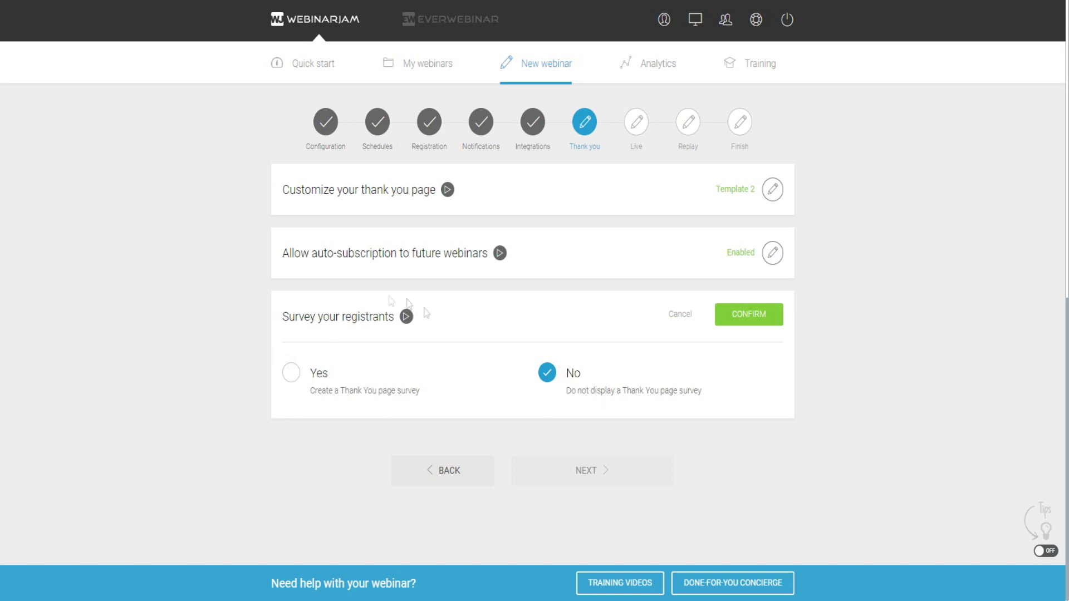
click(749, 315)
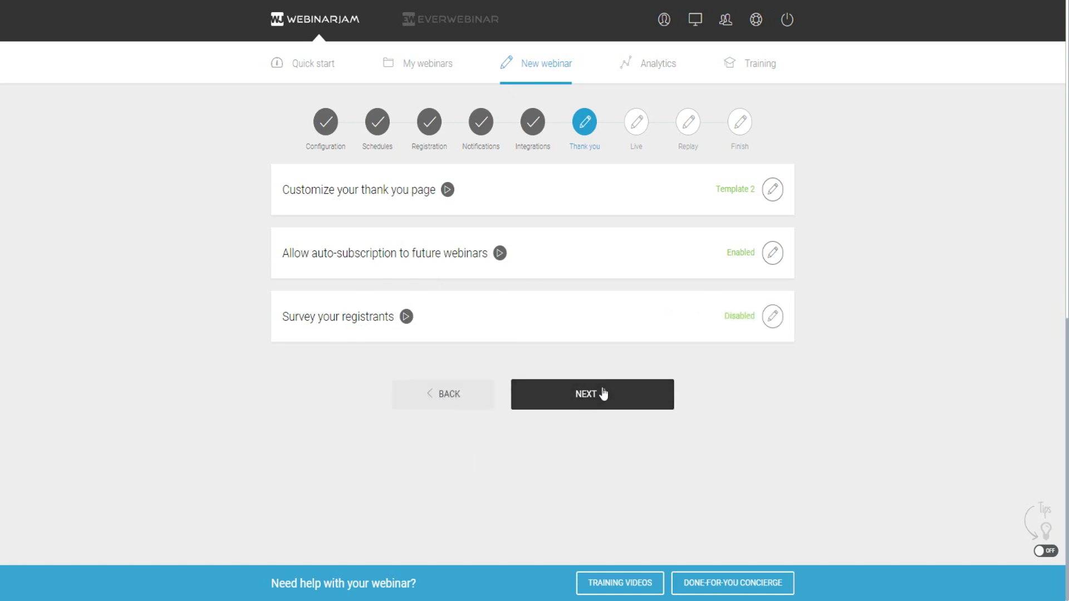
click(594, 395)
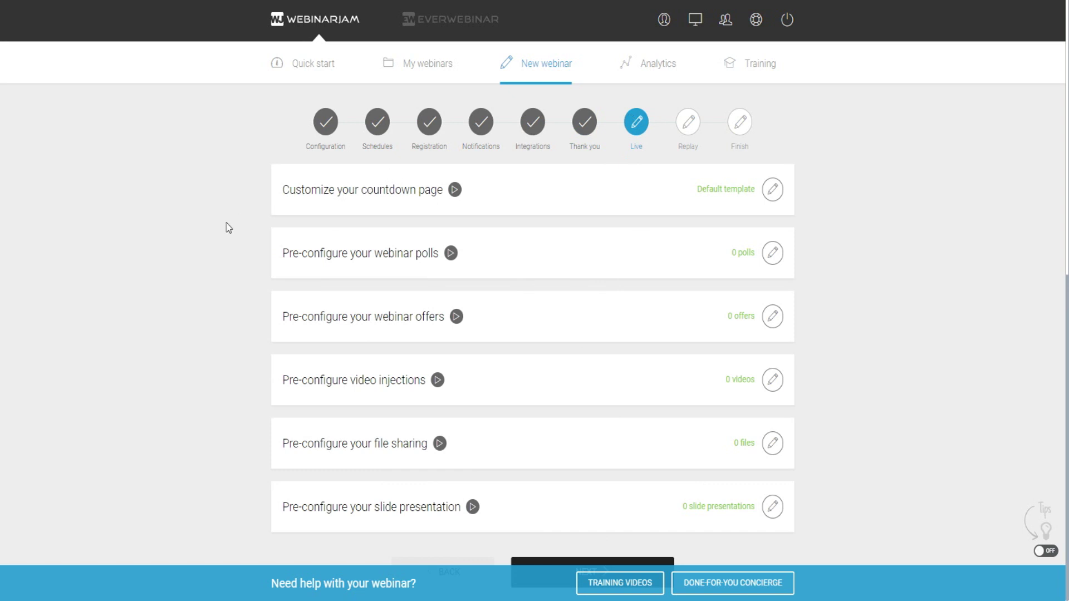
Scroll through the Live step to locate the countdown page customization option.
scroll(250, 245, down, 5)
scroll(437, 139, up, 2)
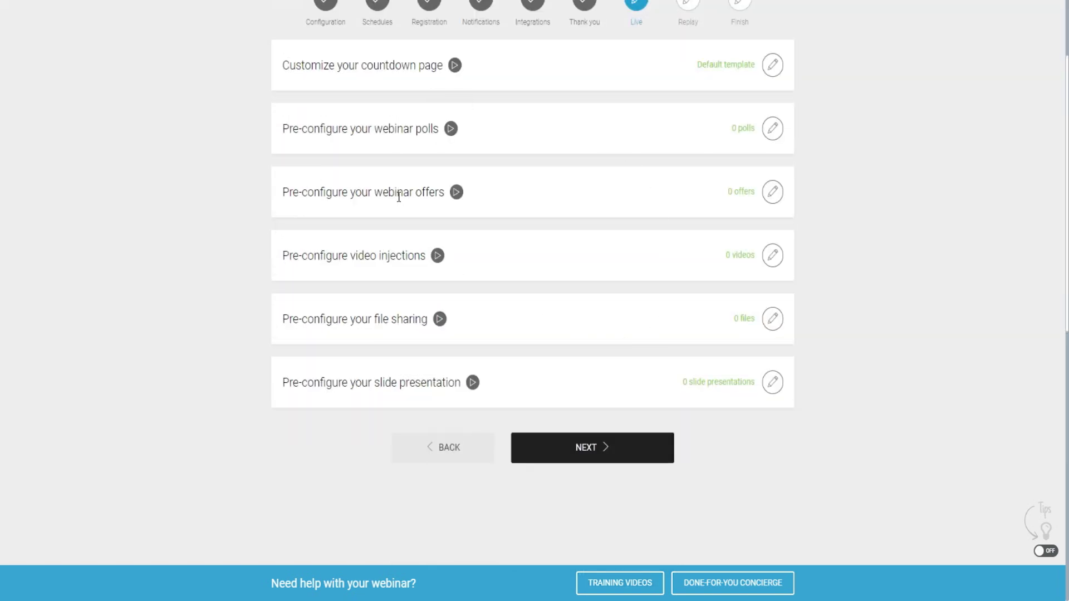
scroll(399, 198, up, 2)
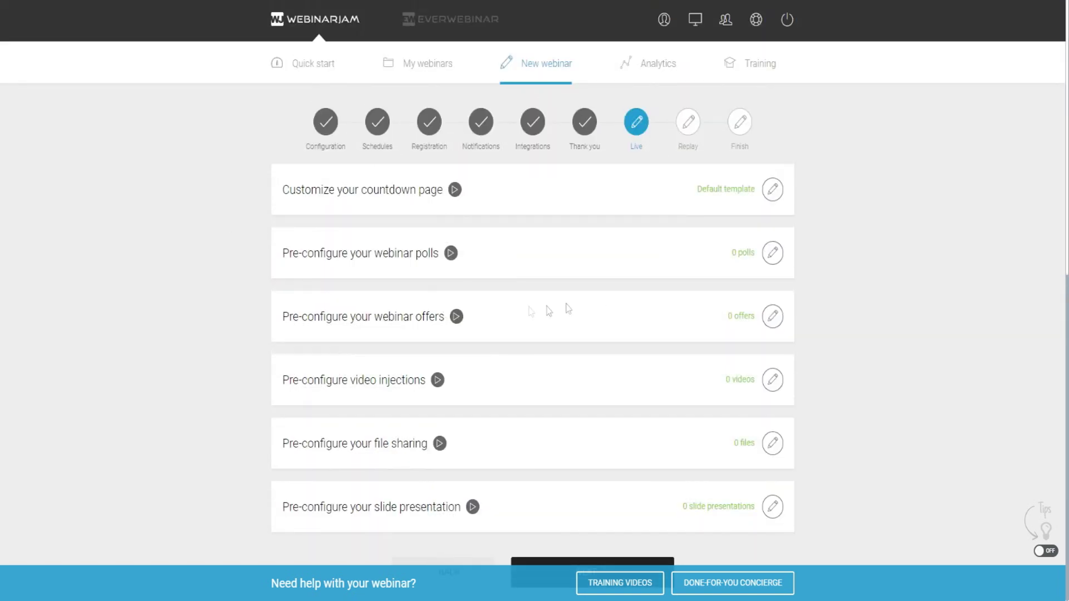
scroll(334, 296, down, 2)
scroll(182, 245, up, 2)
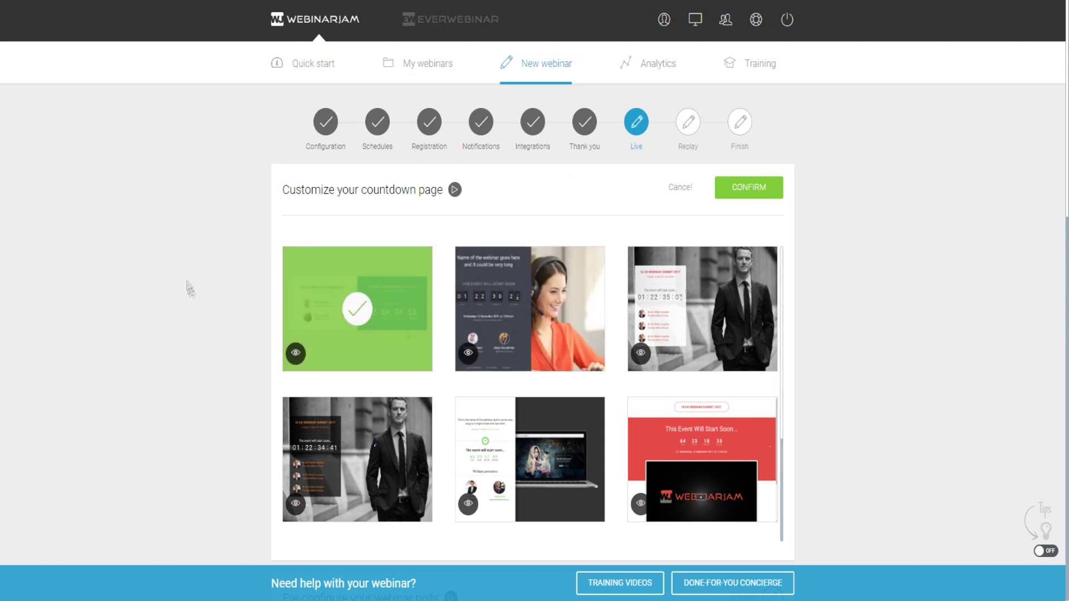
mouse_move(359, 345)
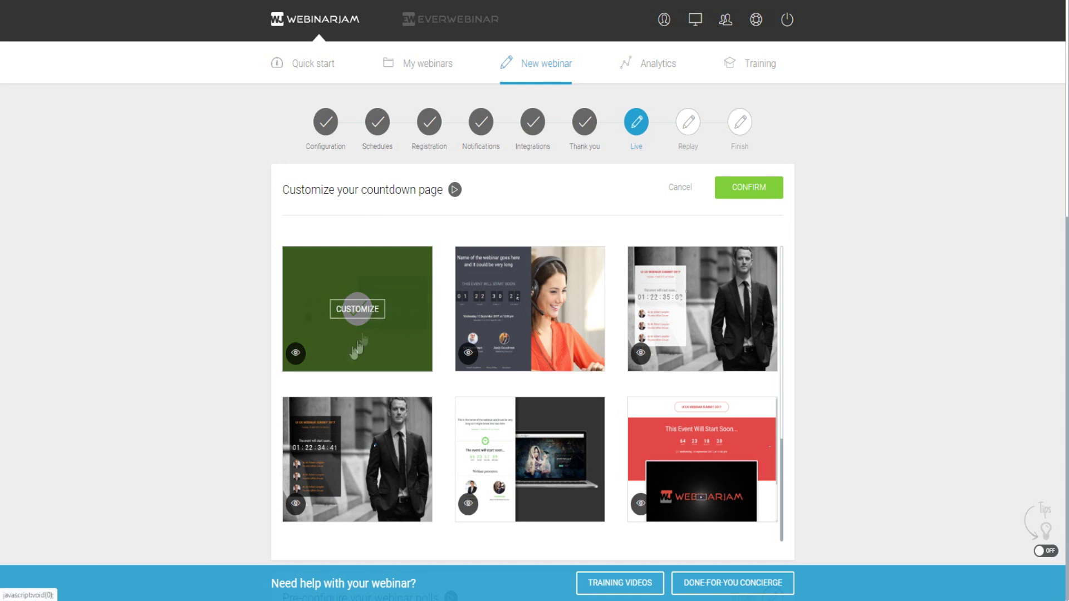
click(357, 309)
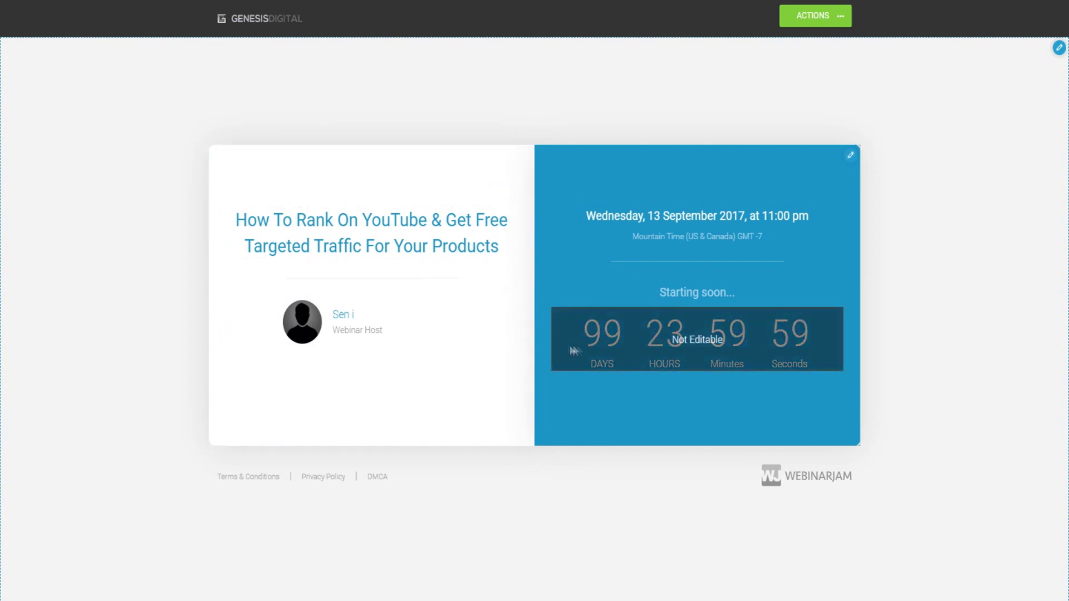
drag(657, 289, 739, 290)
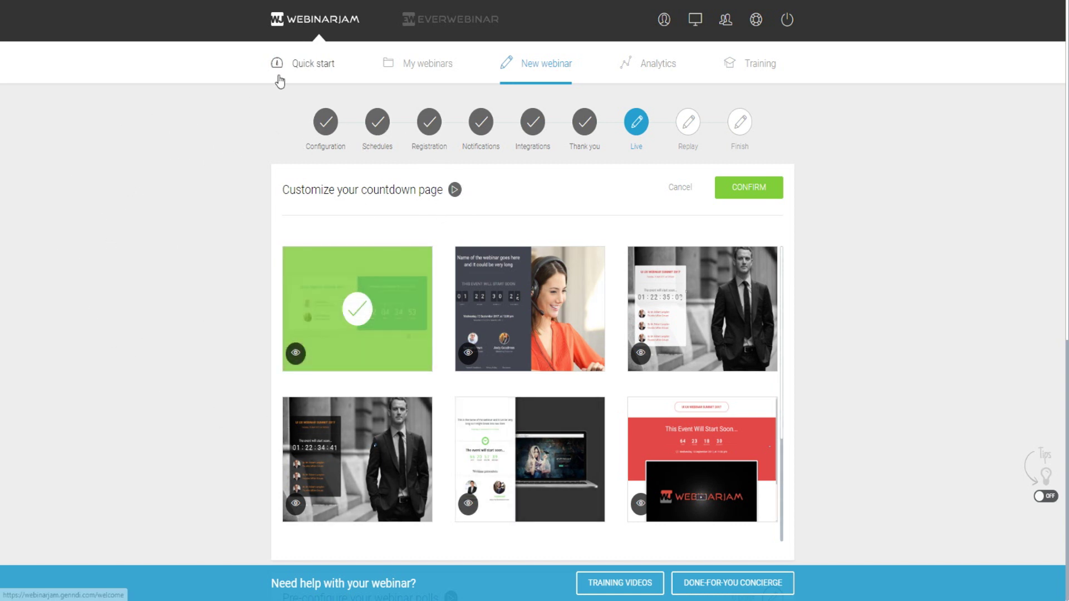
scroll(702, 156, down, 1)
Confirm Template 1 for the countdown page and cancel poll creation, leaving zero polls.
click(747, 126)
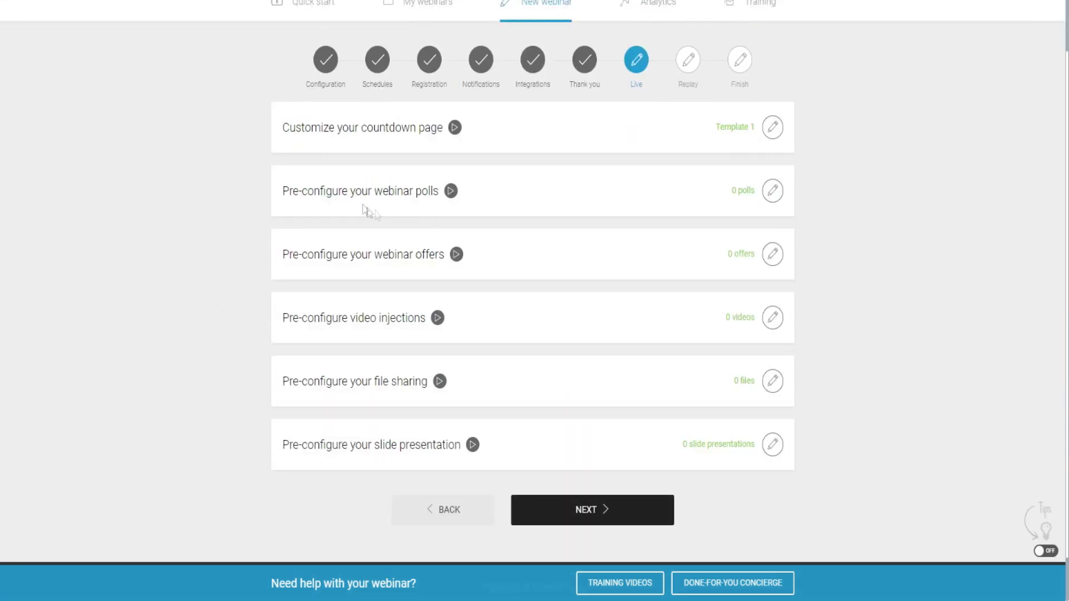
click(772, 190)
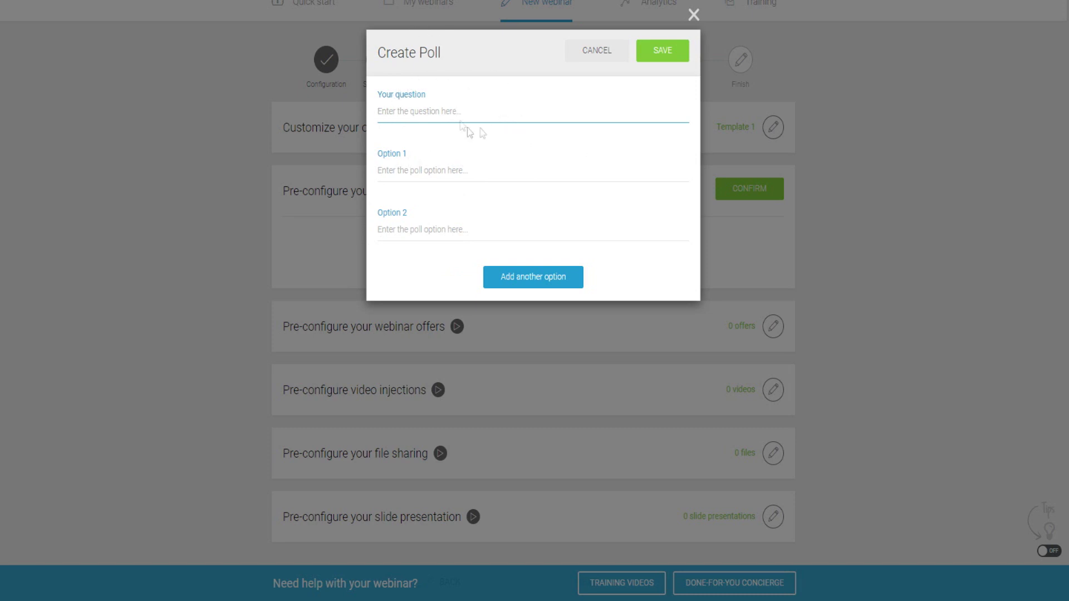
click(596, 50)
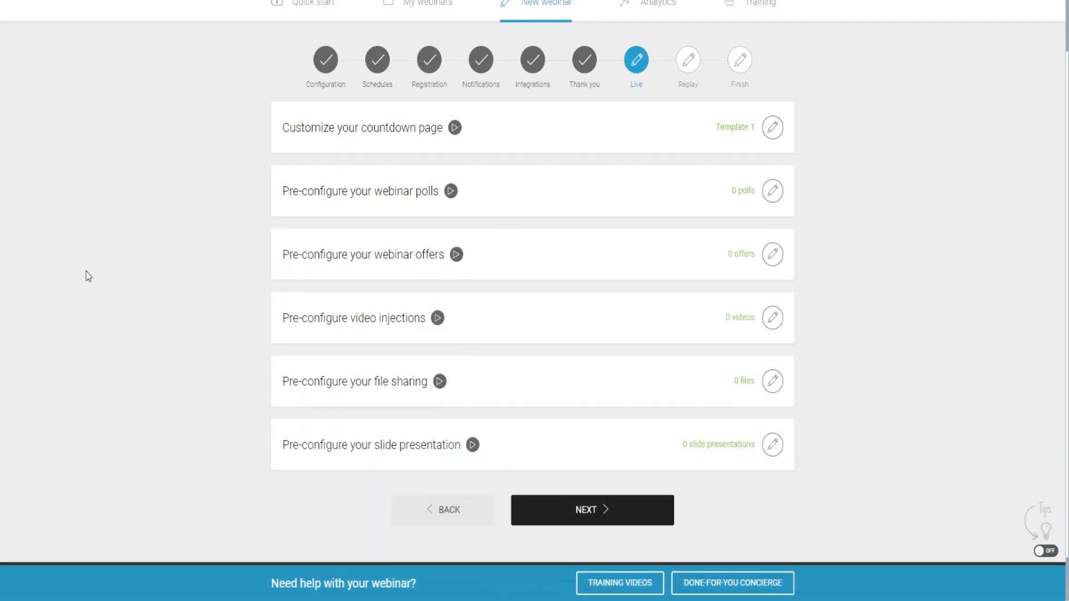
scroll(100, 270, up, 2)
scroll(166, 223, down, 2)
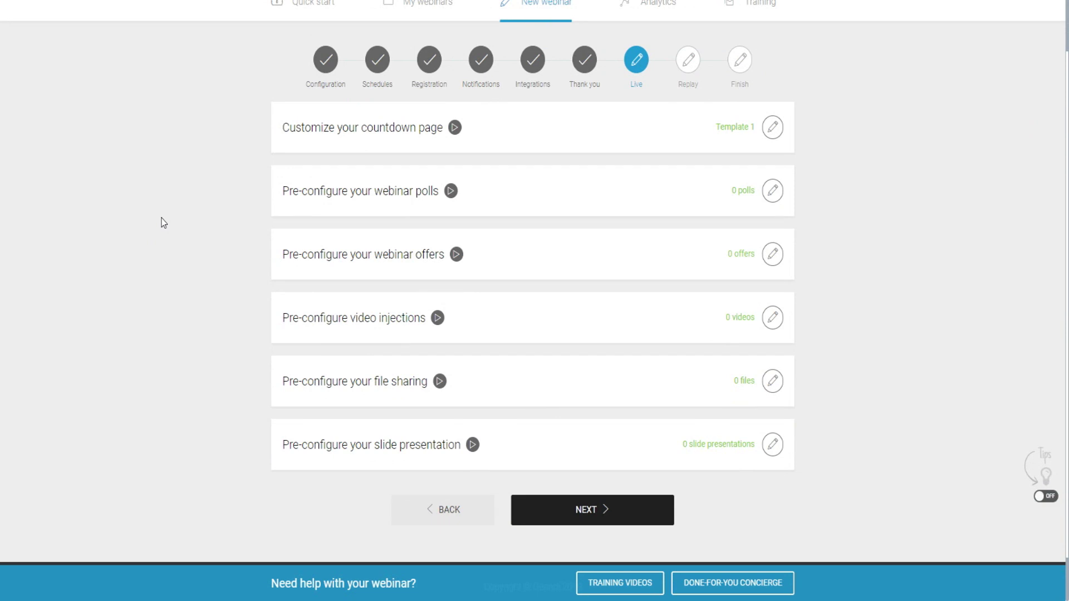
Add a new offer and review its 'YouTube Ranking Course' headline and buy-button preview text.
click(772, 254)
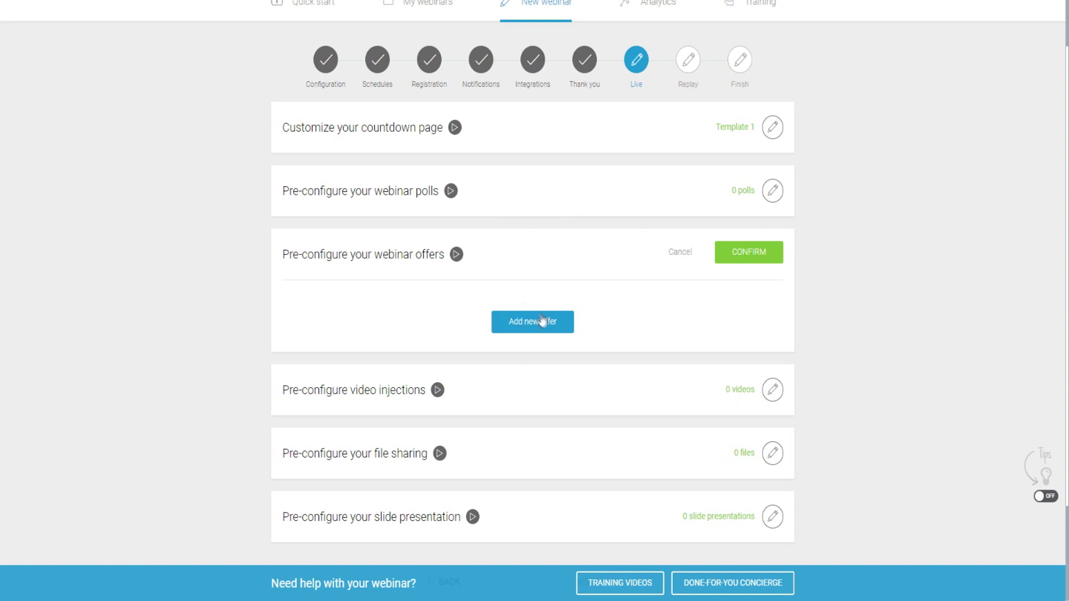
click(523, 326)
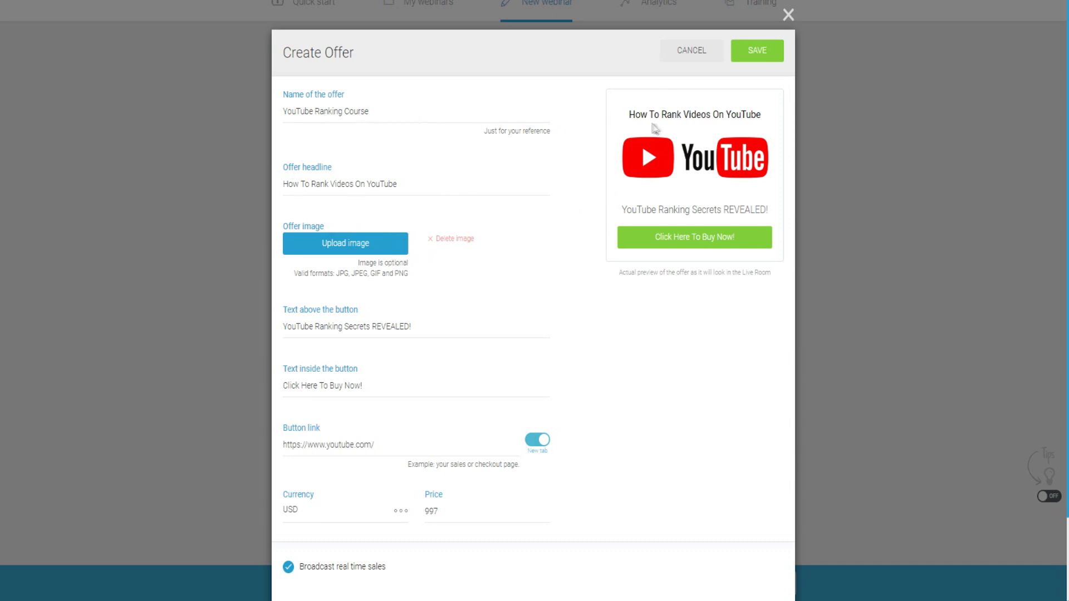
drag(630, 114, 756, 115)
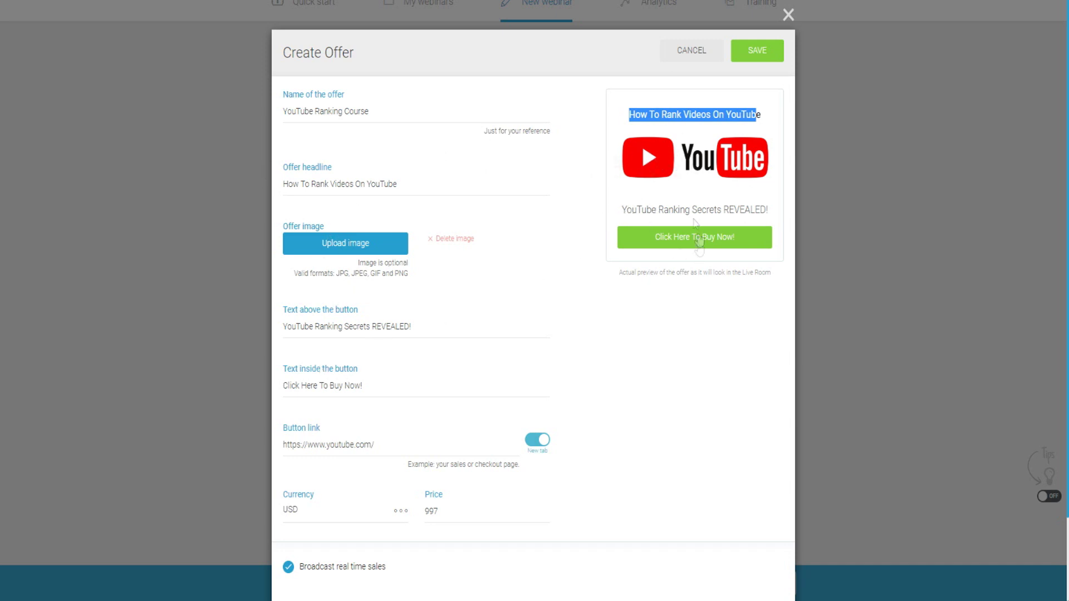
drag(627, 210, 781, 205)
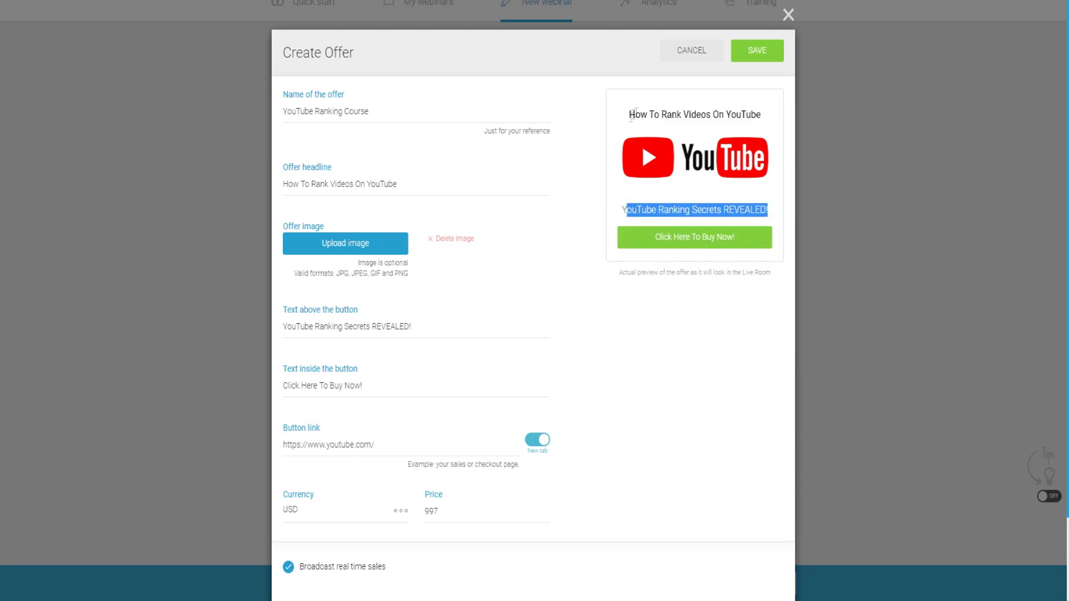
scroll(561, 300, down, 2)
scroll(561, 300, up, 2)
Check the offer's button link and 997 USD price, keeping real-time sales broadcasting on.
scroll(489, 179, down, 2)
triple_click(328, 348)
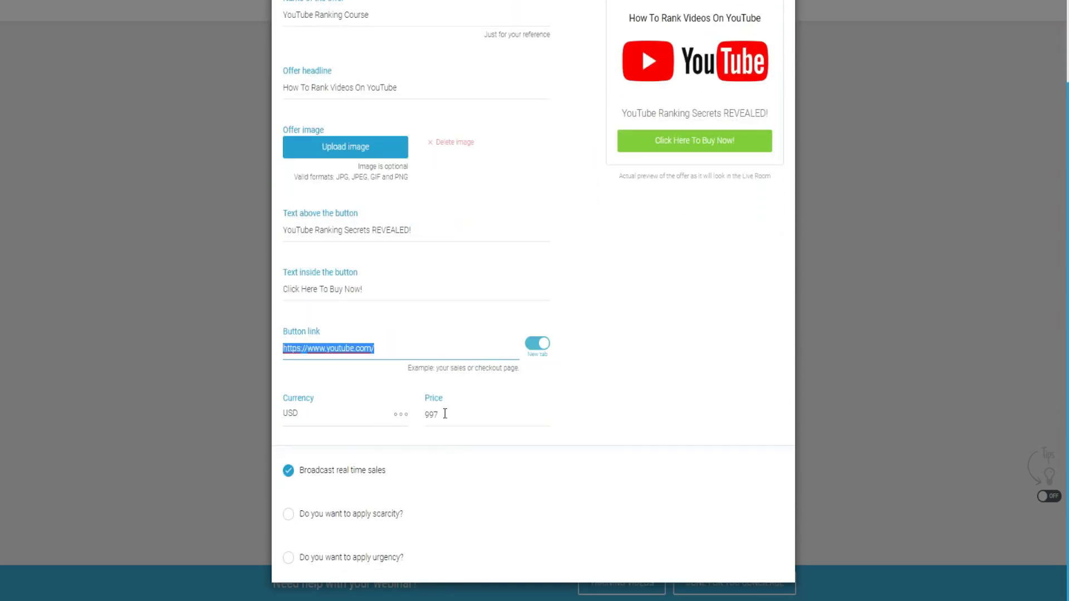
double_click(437, 414)
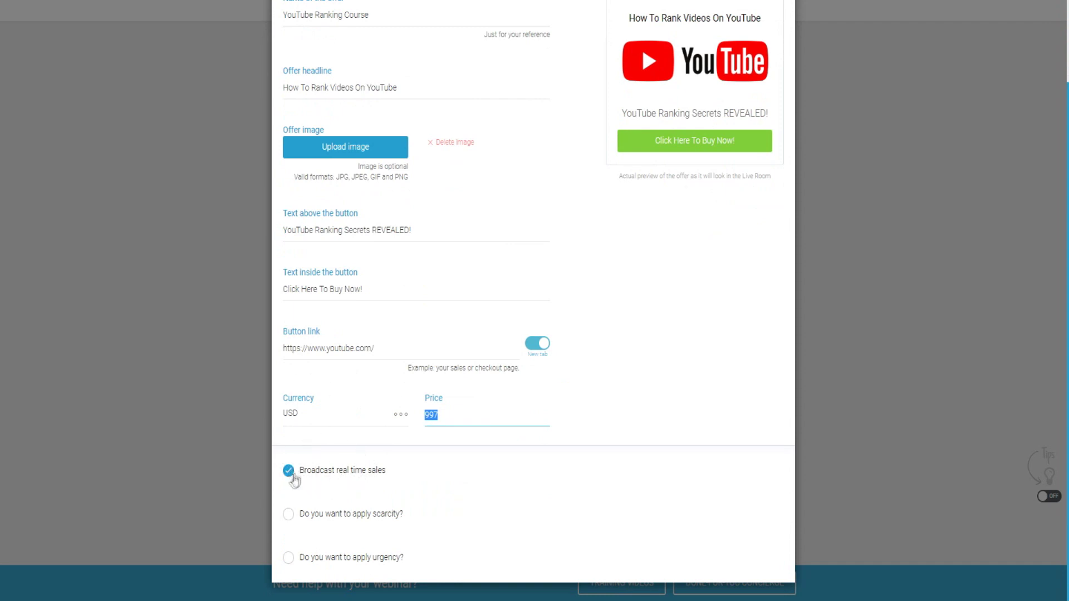
click(289, 472)
click(291, 474)
Apply scarcity of 50 units and add an urgency countdown to the offer.
click(288, 515)
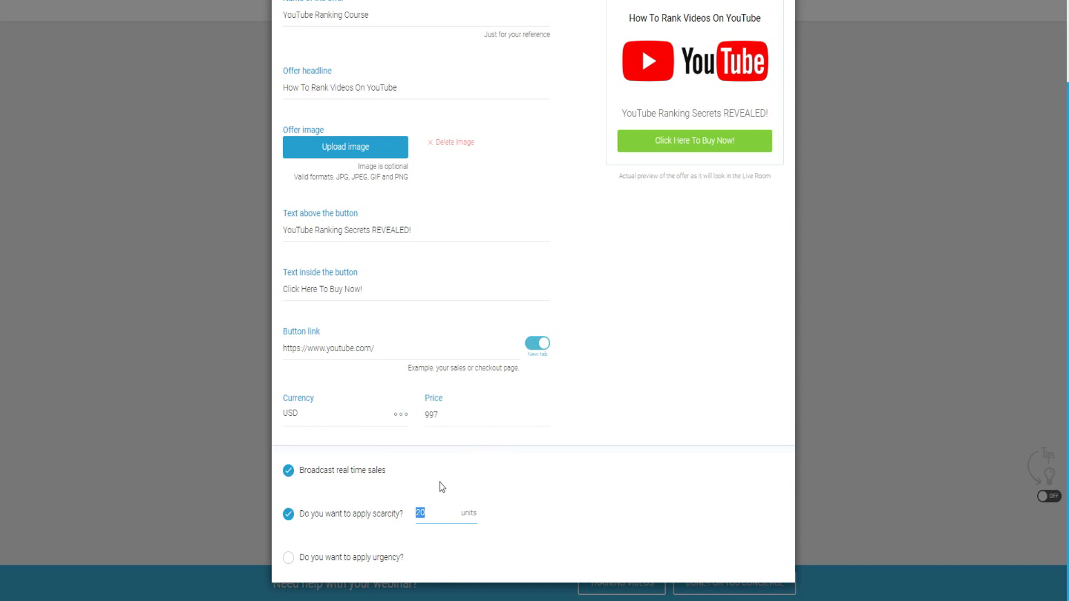
key(BackSpace)
text(50)
double_click(452, 418)
click(438, 415)
click(289, 559)
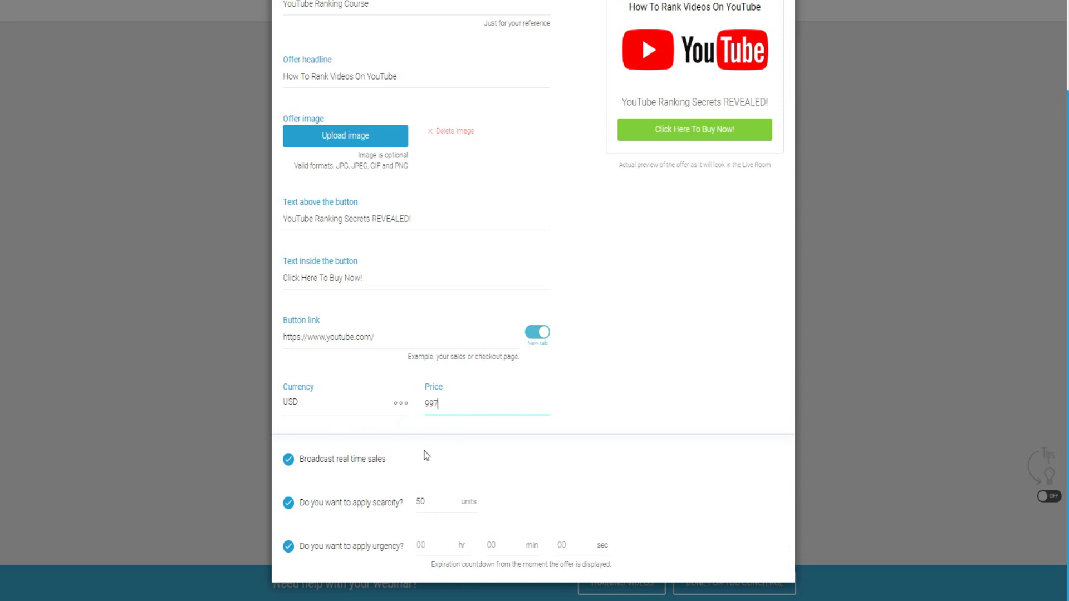
Save the YouTube Ranking Course offer and leave file sharing without any files.
scroll(426, 455, up, 2)
click(756, 48)
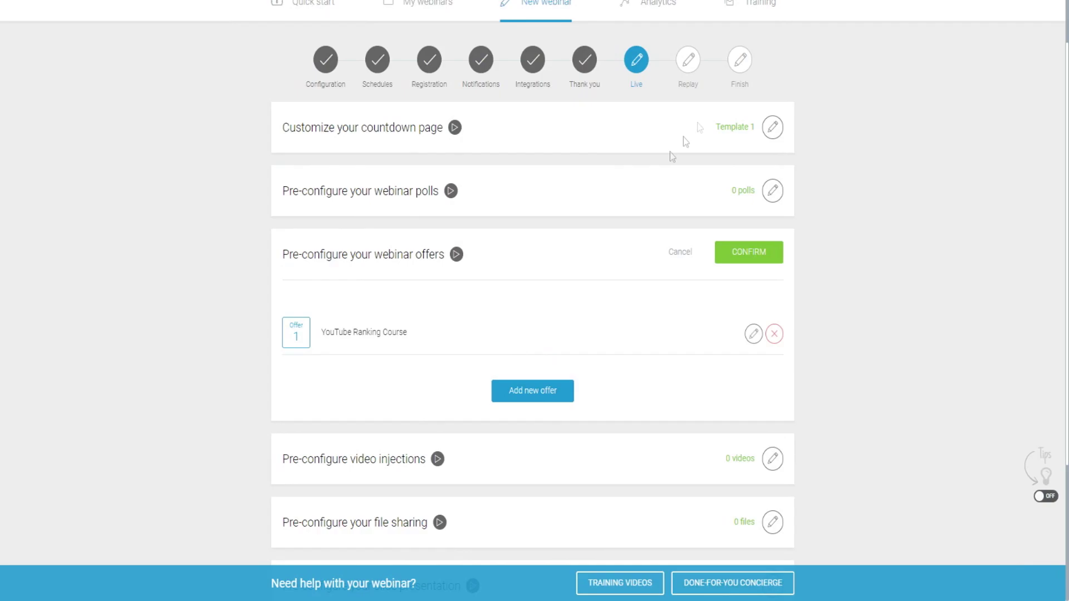
scroll(264, 268, down, 1)
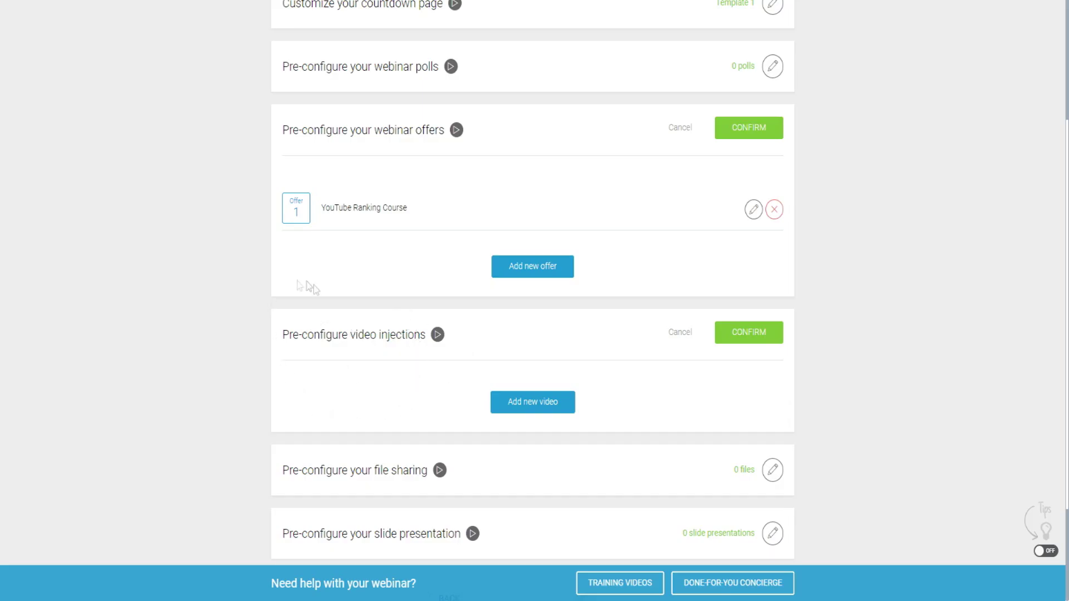
scroll(269, 341, down, 2)
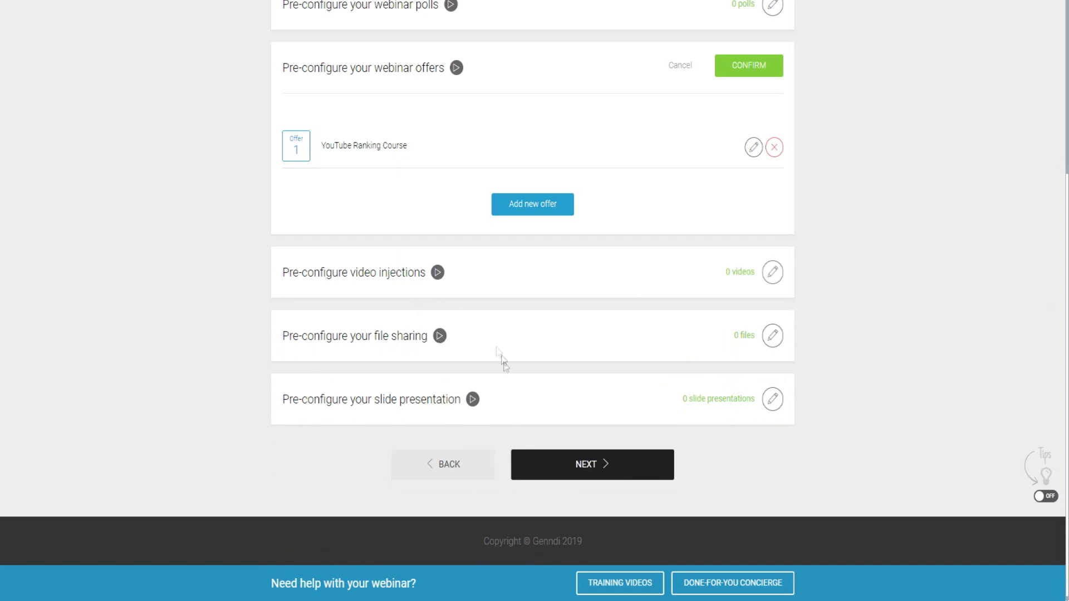
click(772, 336)
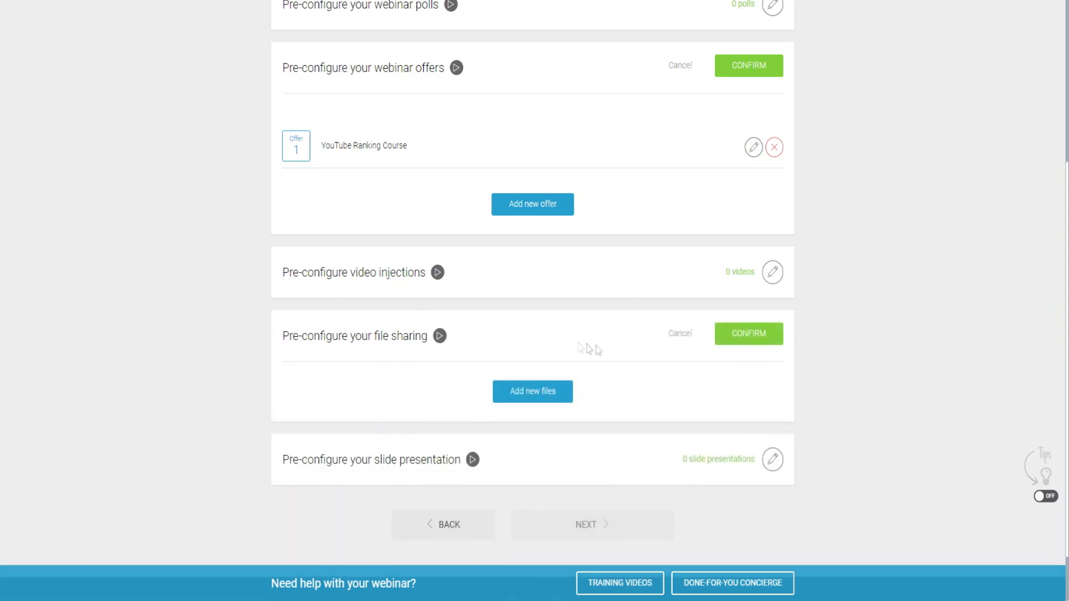
click(733, 336)
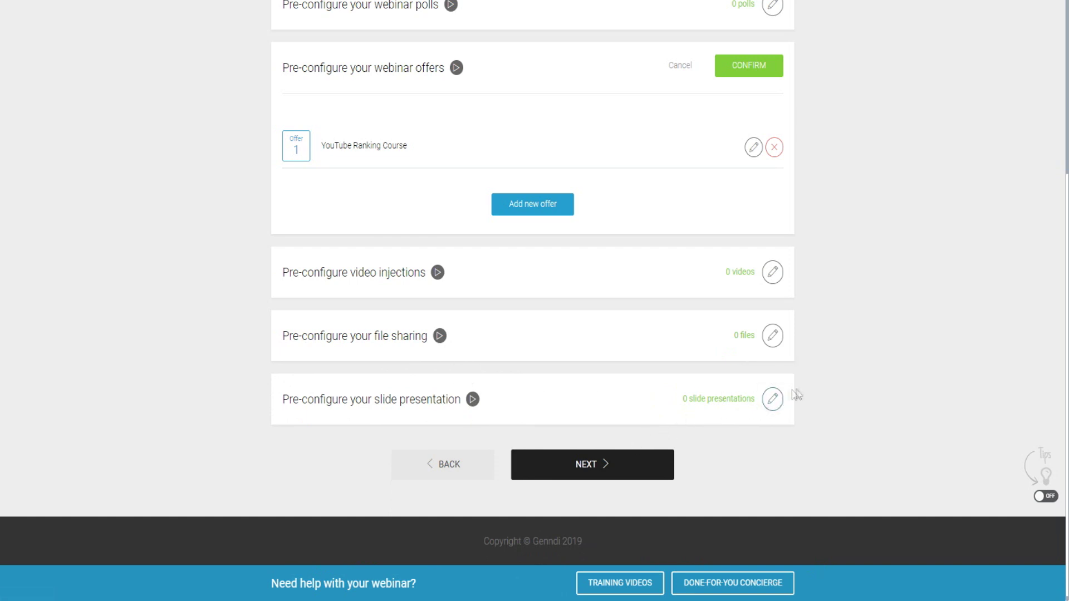
Skip uploading slides, reconfirm the offer, and save slide presentations with none added.
click(772, 399)
scroll(511, 411, down, 1)
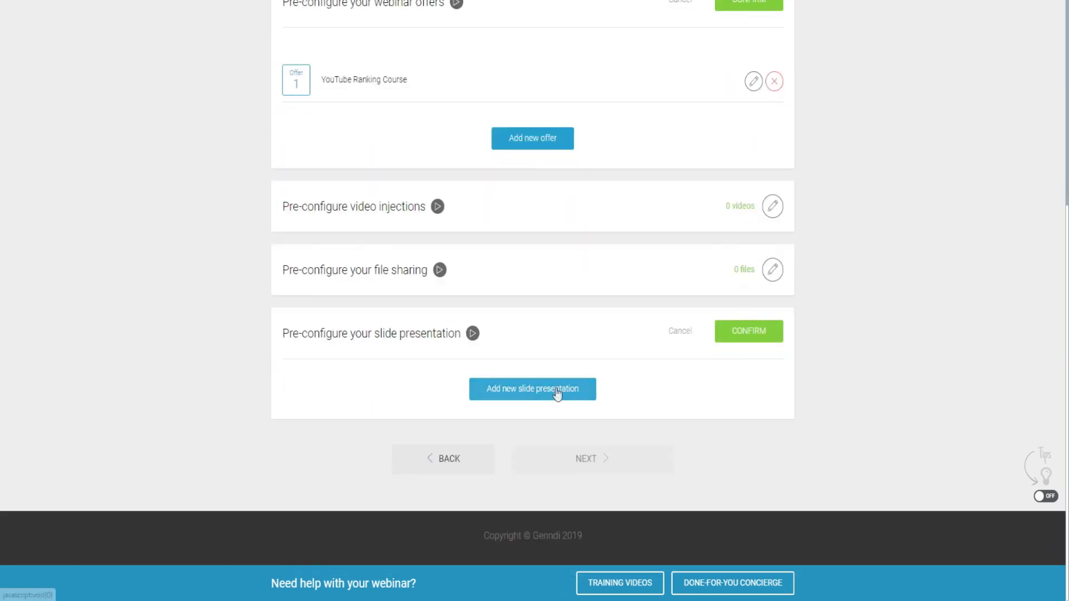
click(559, 393)
click(610, 53)
scroll(624, 412, up, 4)
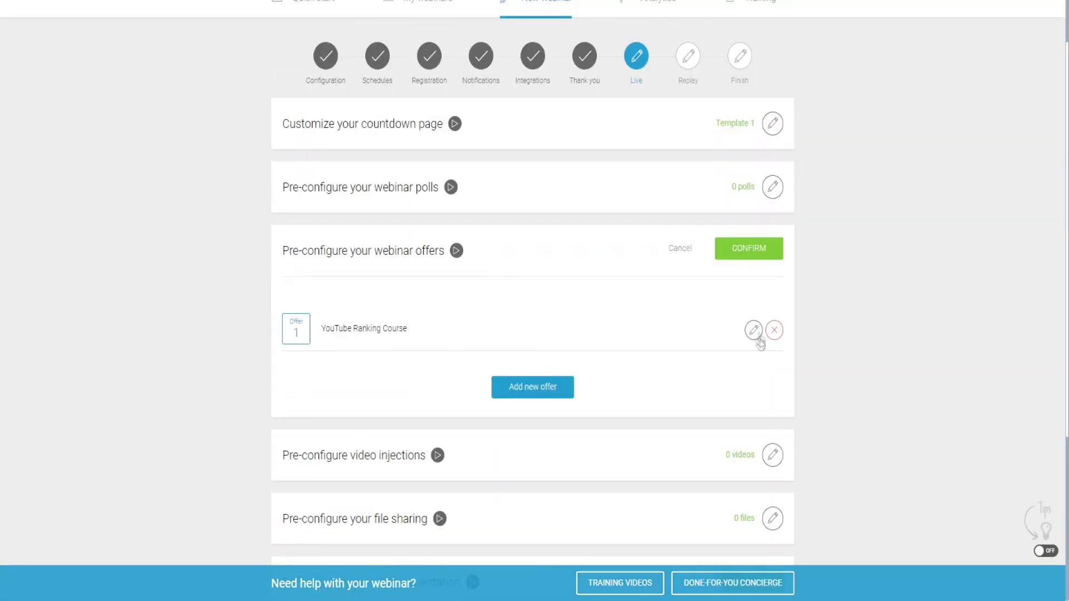
click(769, 258)
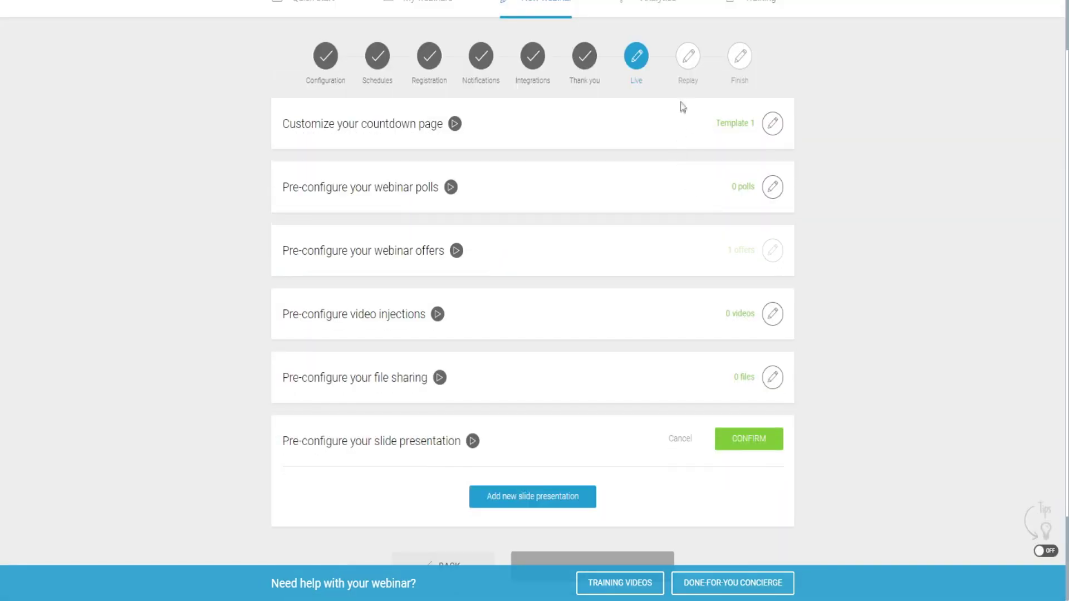
scroll(713, 279, down, 1)
click(730, 382)
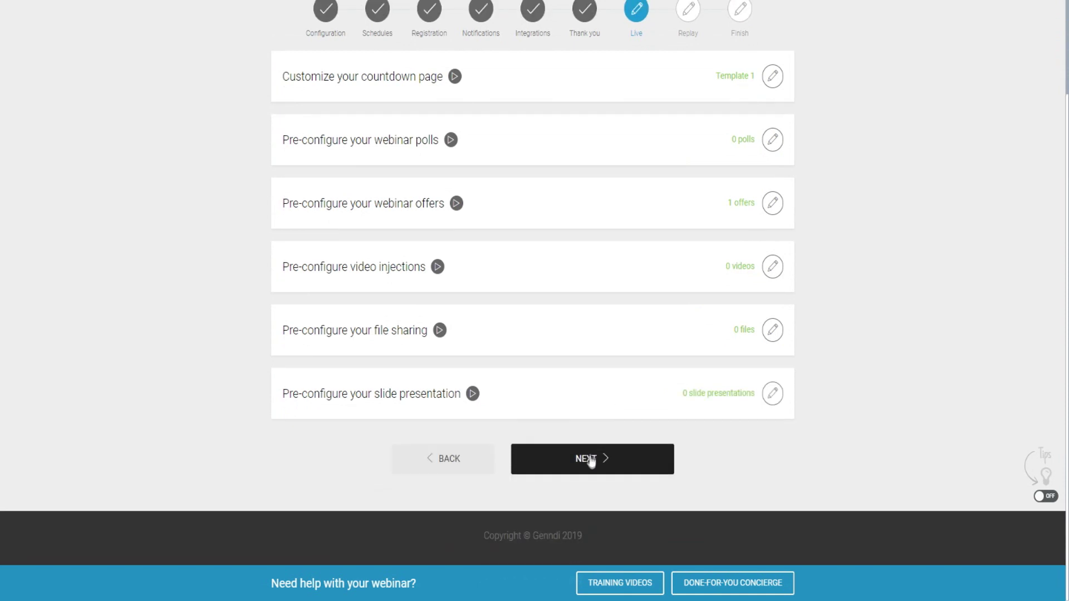
Advance to the Replay step and set the webinar replay page to enabled.
click(589, 460)
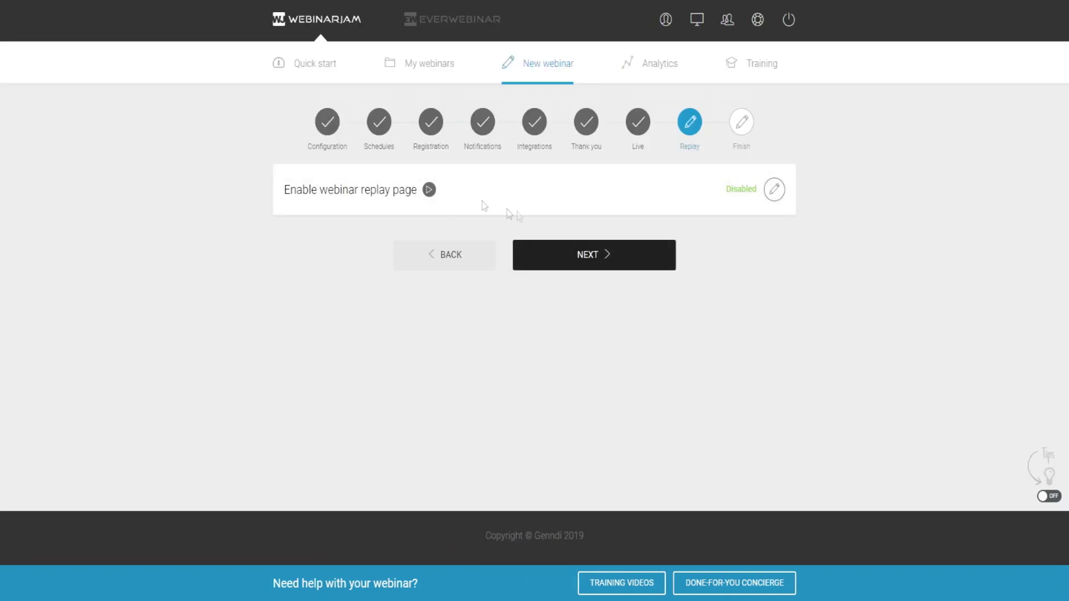
click(774, 191)
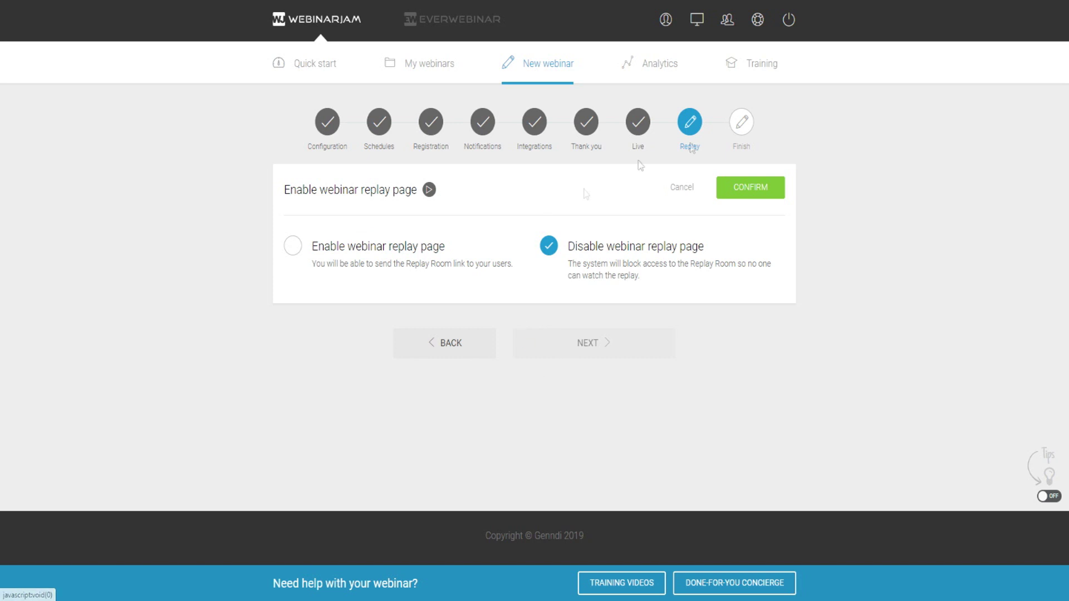
click(295, 247)
click(740, 189)
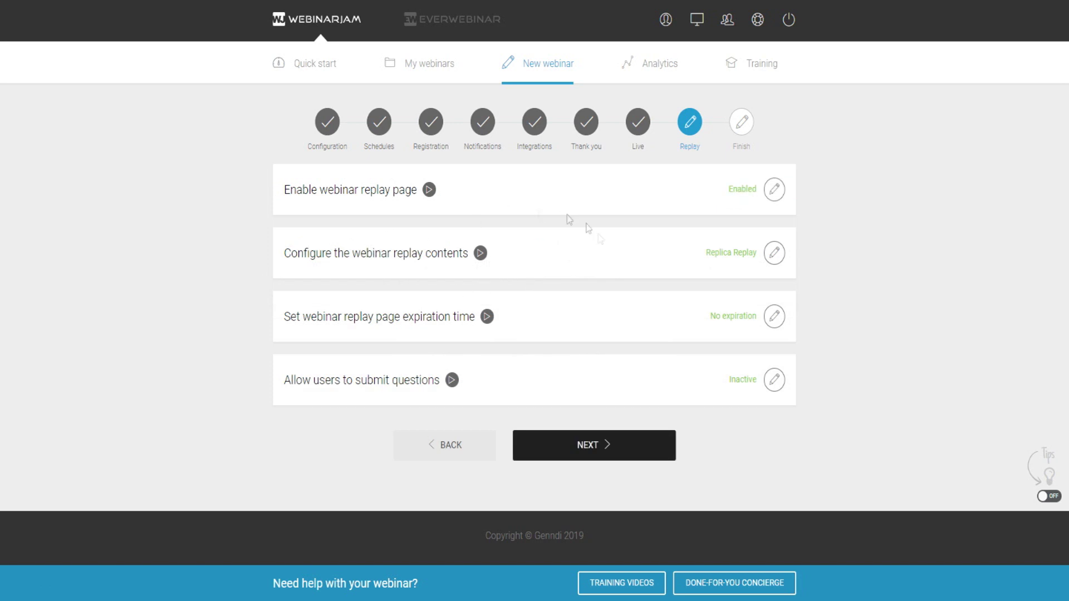
click(774, 252)
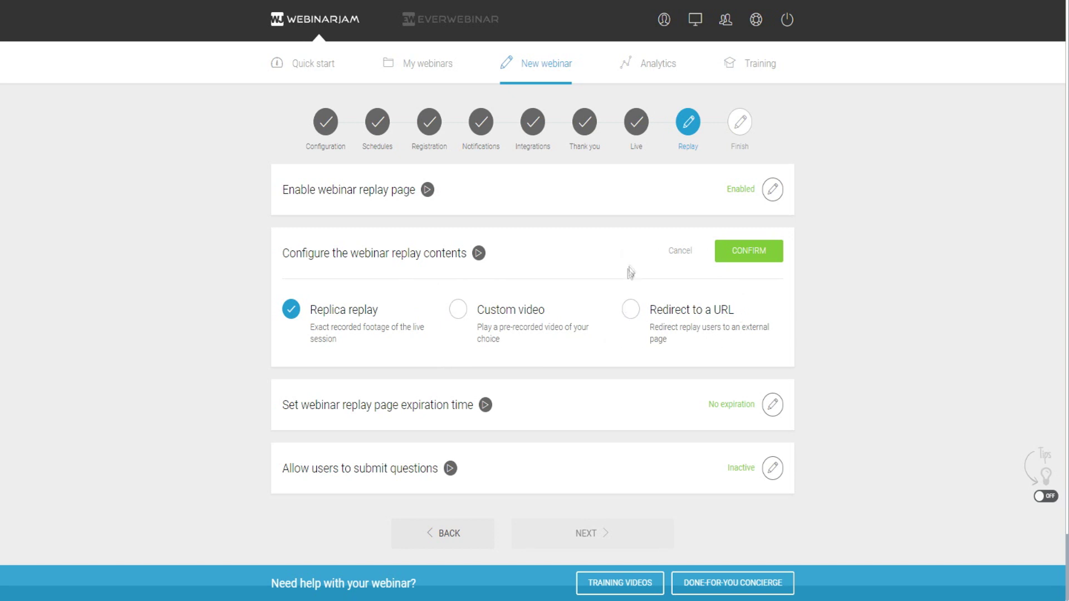
Keep Replica replay as the contents and set the replay page to never expire.
click(390, 312)
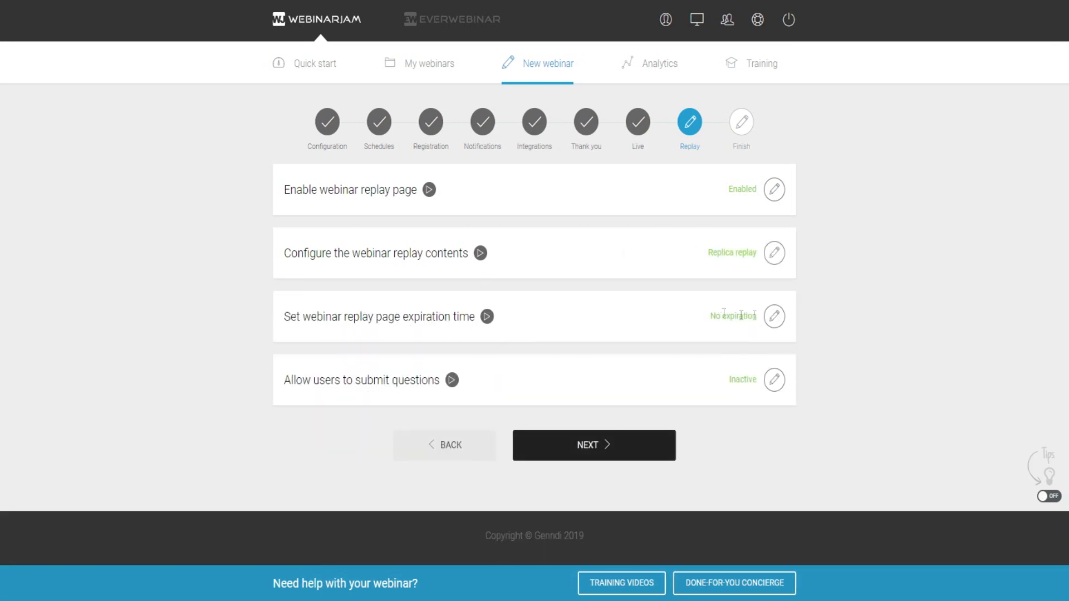
click(774, 316)
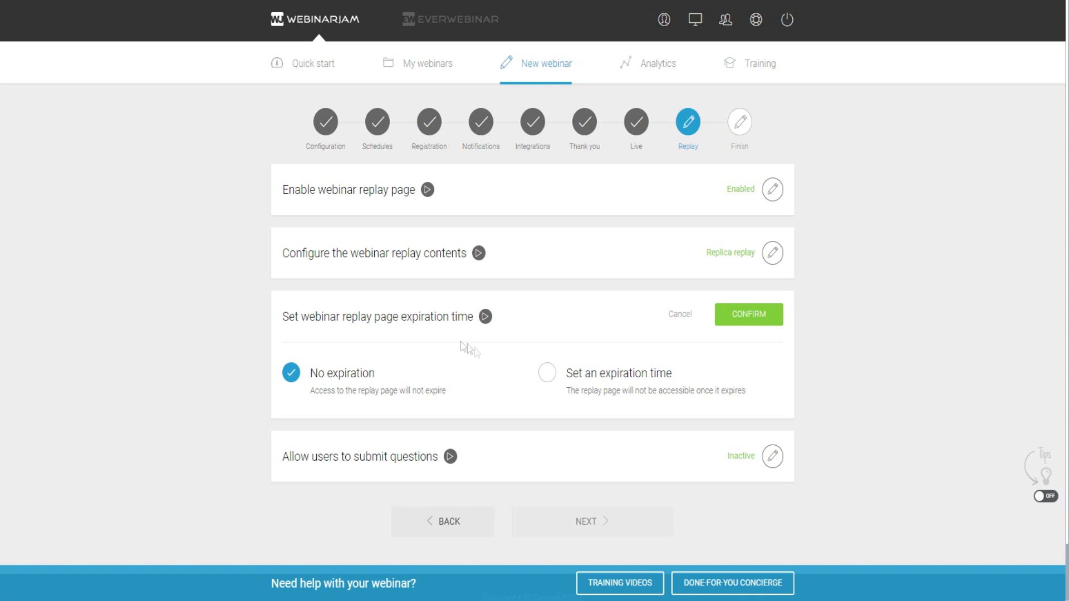
click(547, 373)
scroll(390, 323, down, 3)
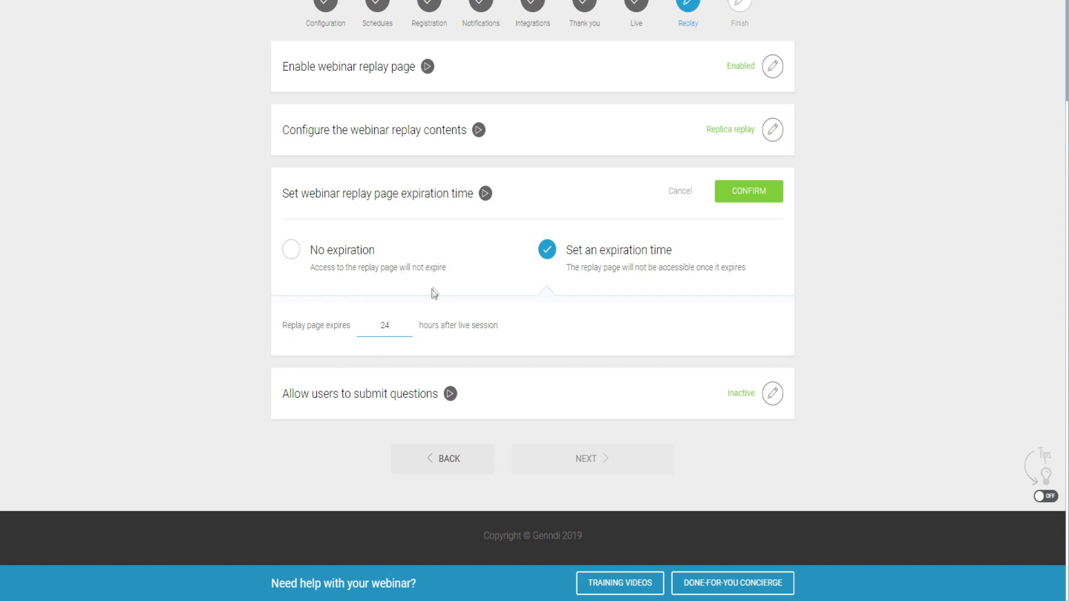
click(291, 250)
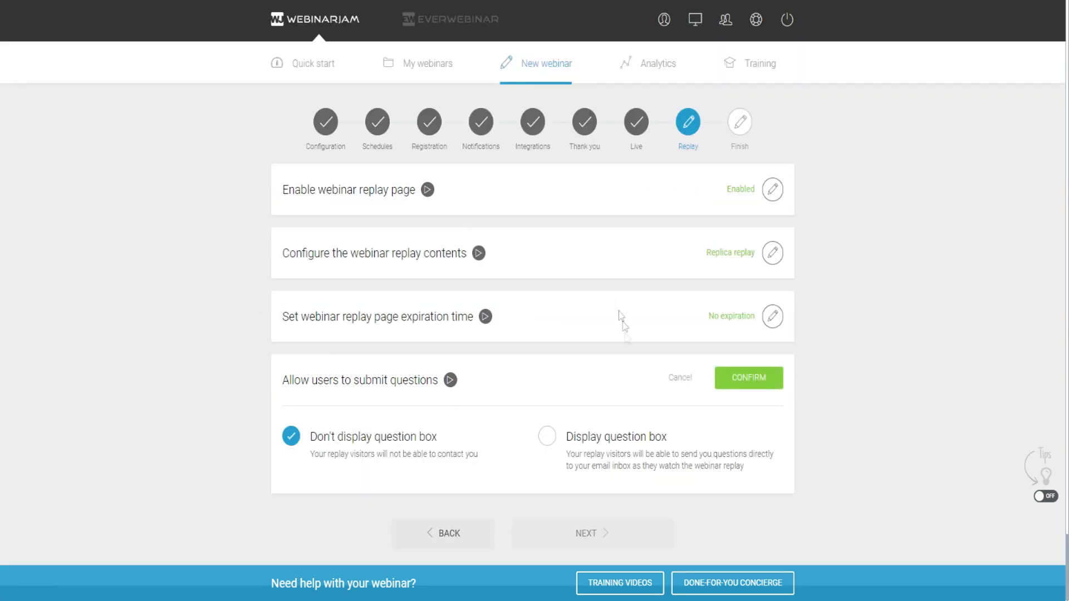
Keep the replay question box hidden and confirm the replay settings.
scroll(429, 442, down, 2)
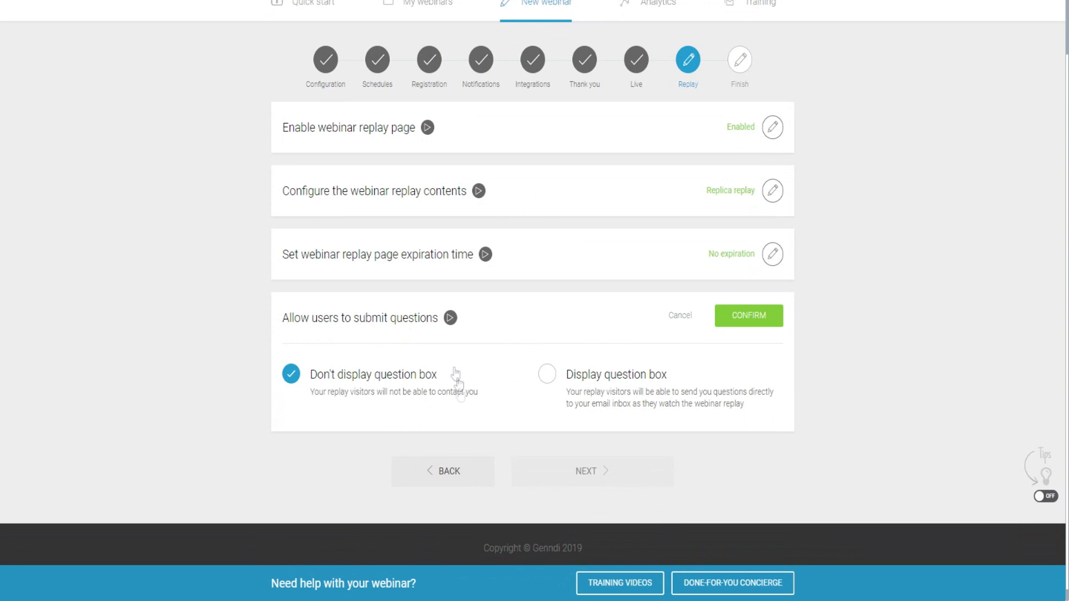
click(523, 365)
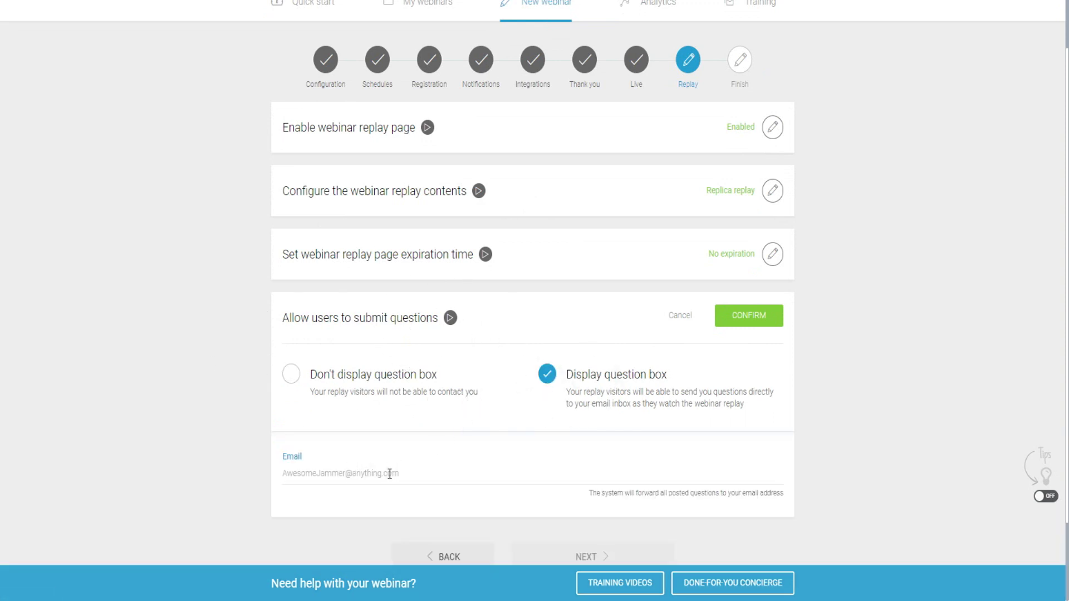
click(291, 375)
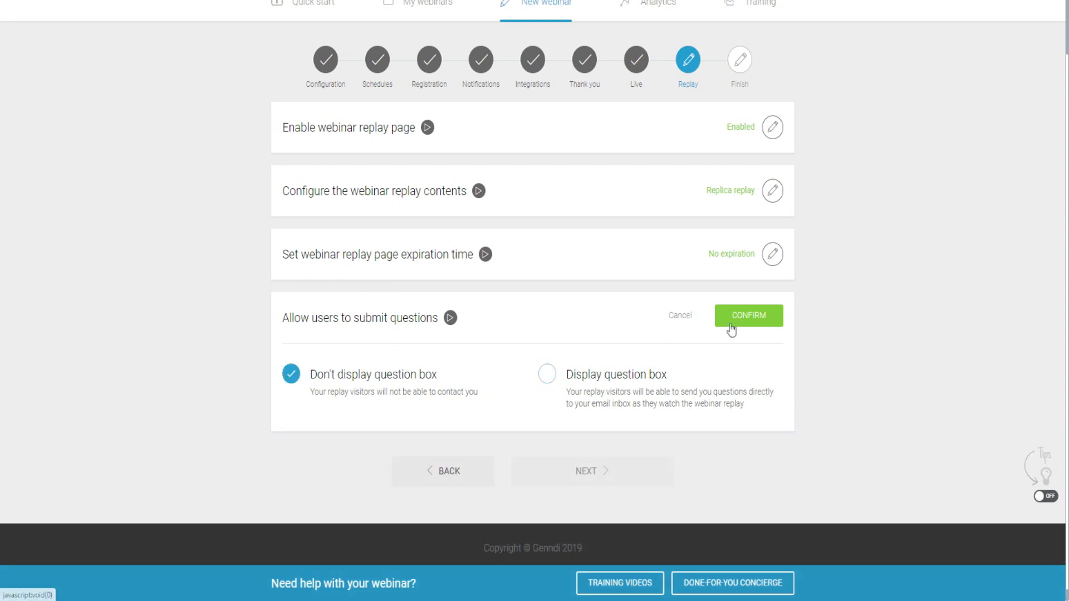
click(740, 306)
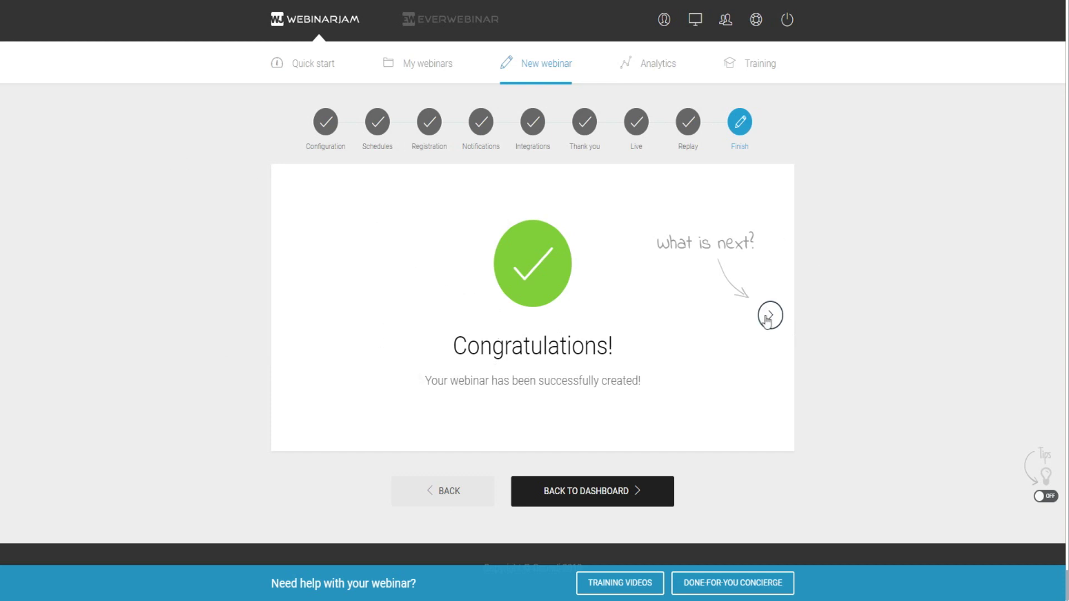
Skip through the finishing tips and return to the My webinars dashboard.
click(769, 316)
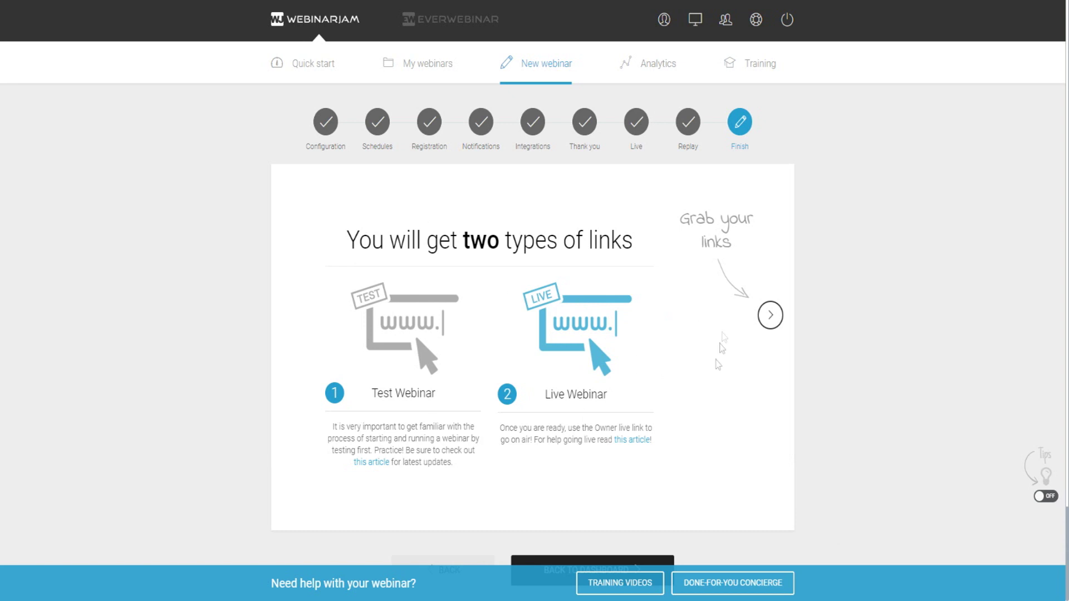
click(771, 316)
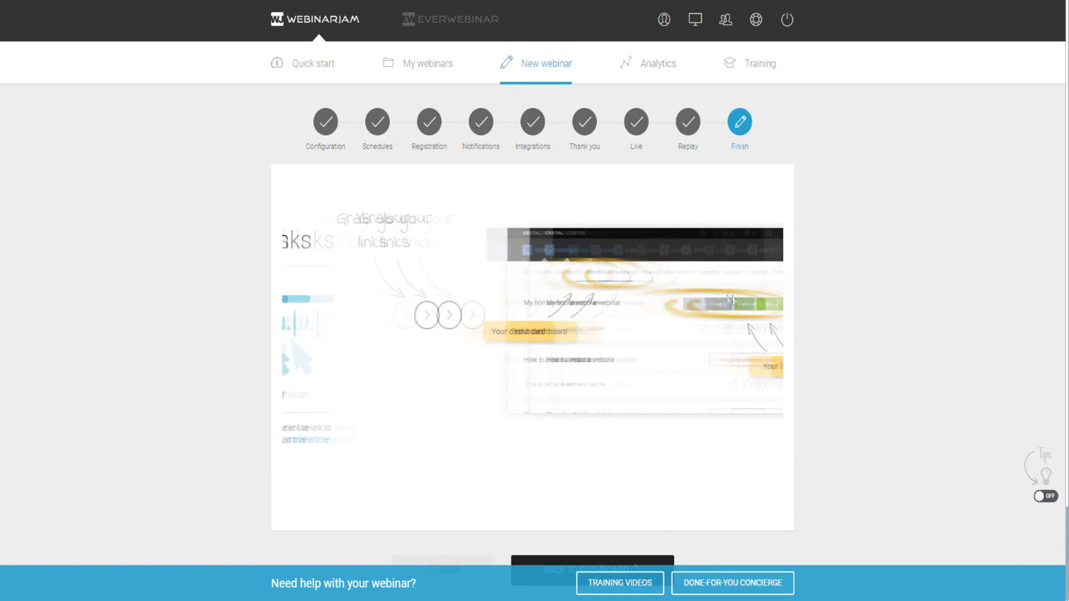
click(592, 517)
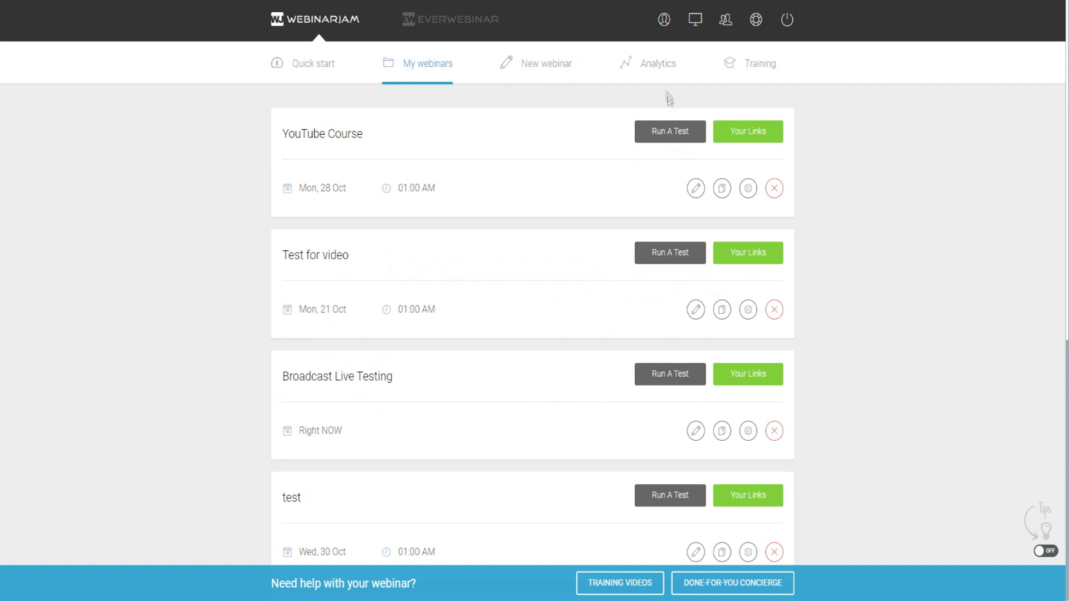
Start a test run of the YouTube Course webinar and go to the presenter's live room login.
click(670, 130)
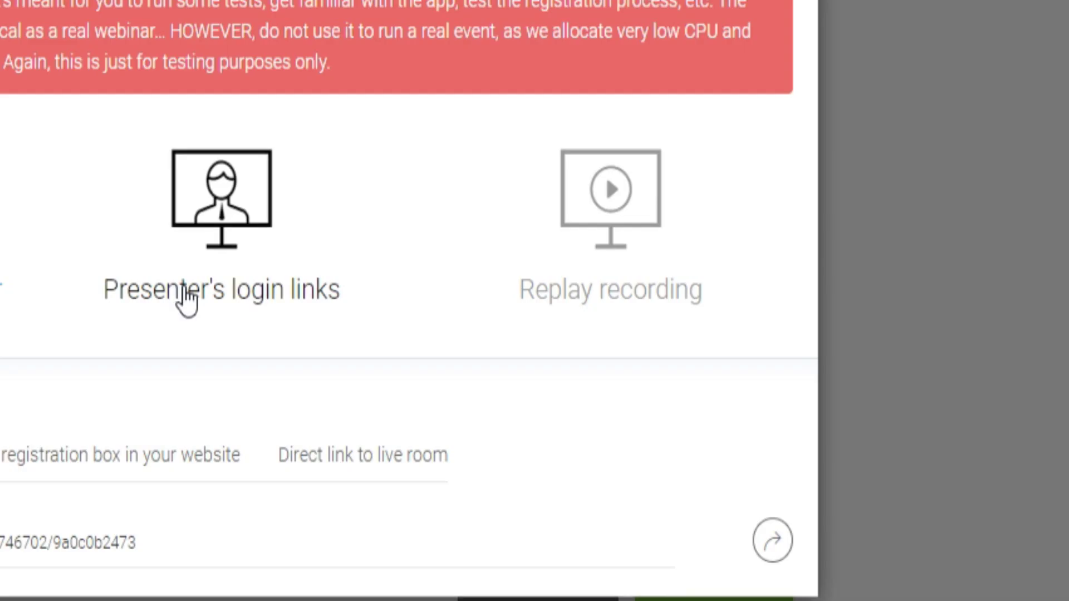
click(518, 234)
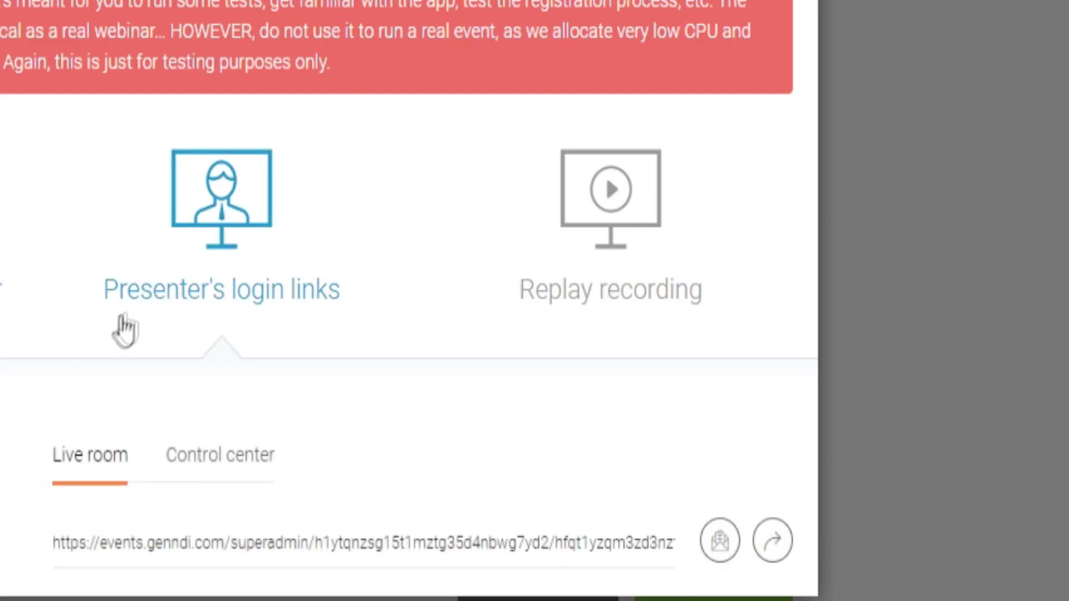
click(767, 543)
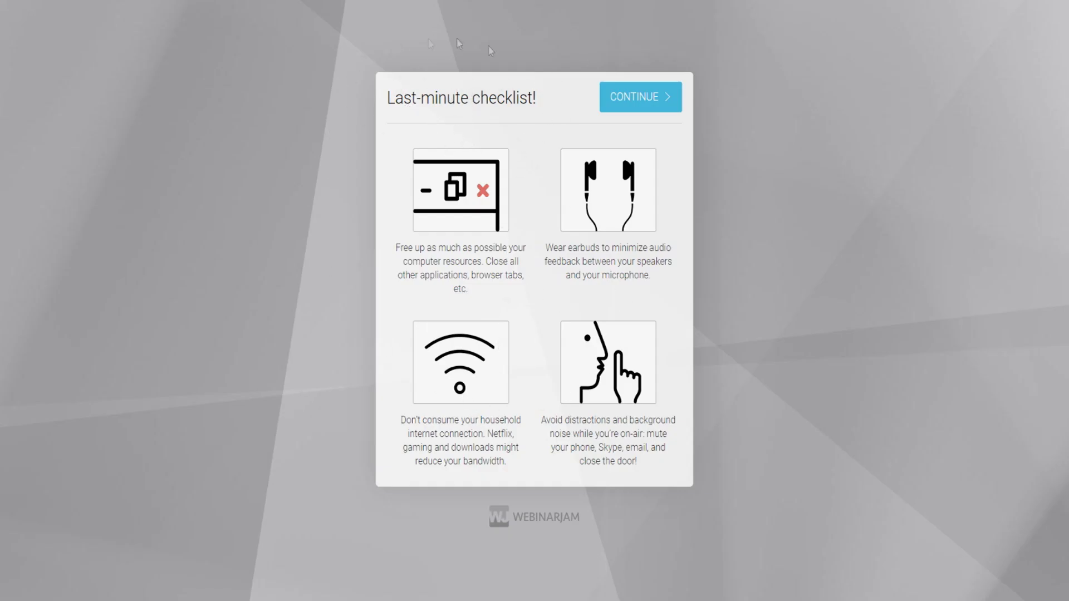
Continue past the checklist, pass the video and audio test, and enter the test webinar room.
click(618, 99)
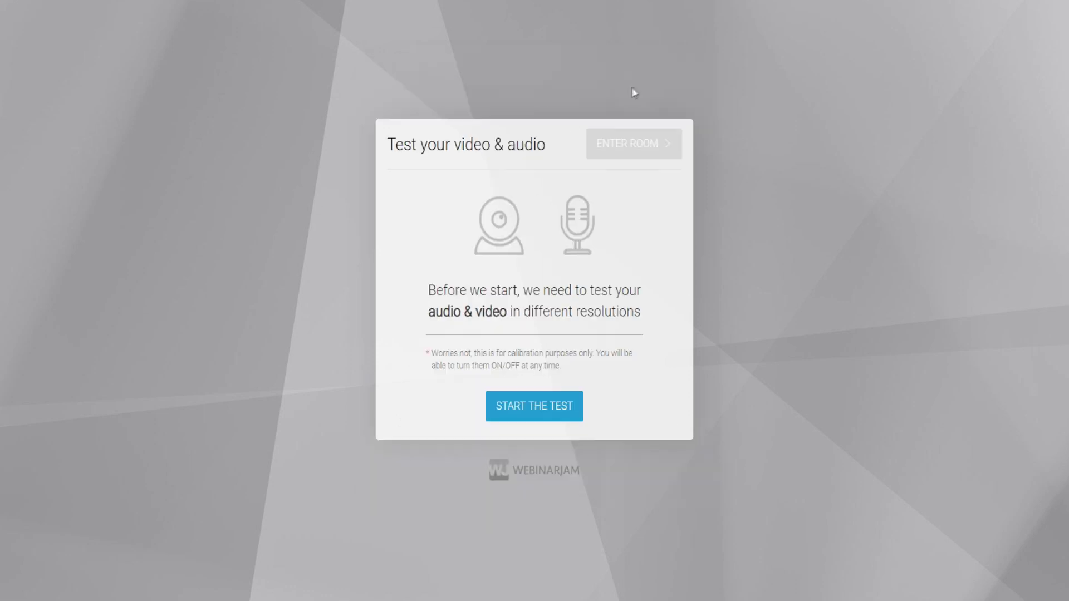
click(519, 409)
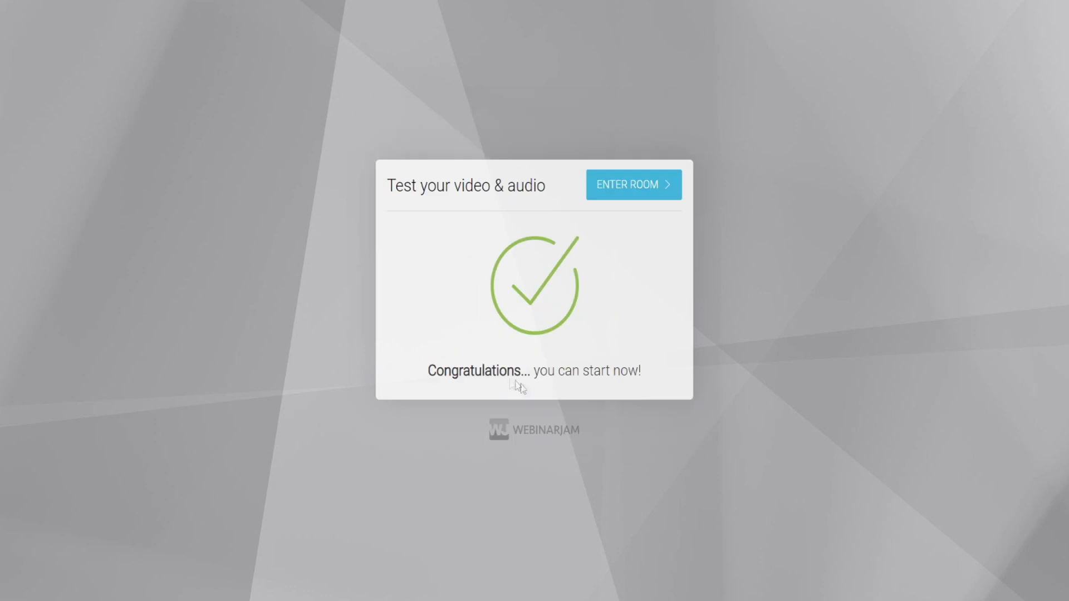
drag(430, 370, 638, 371)
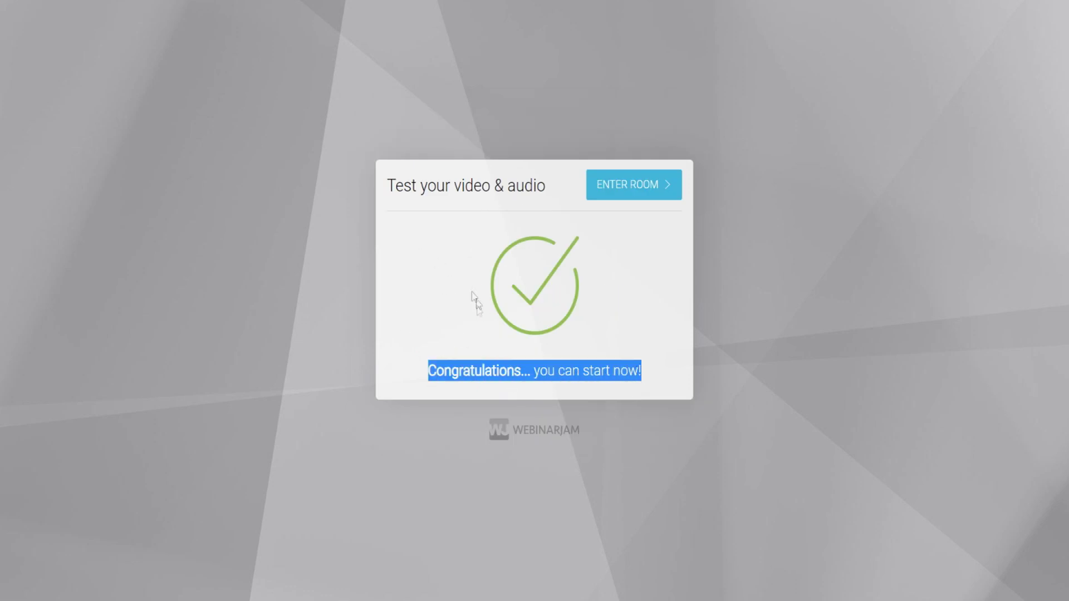
click(574, 271)
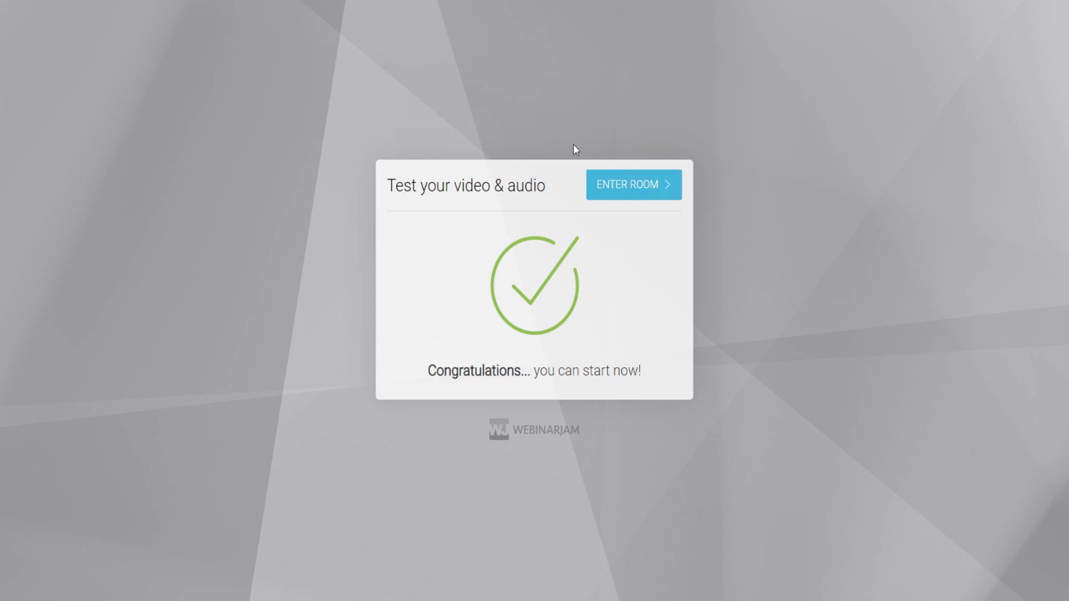
click(620, 182)
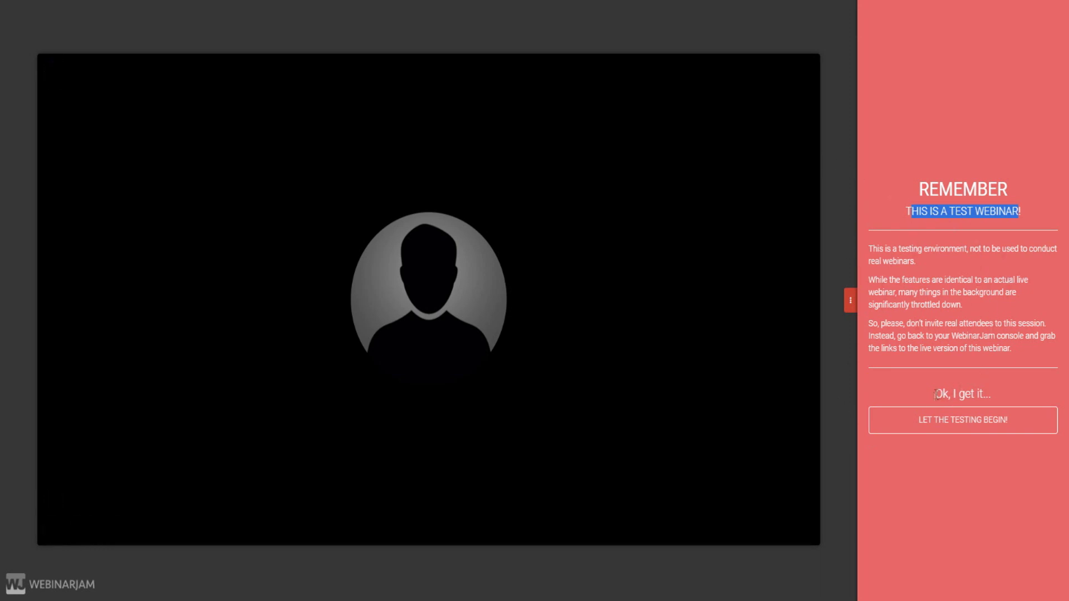
Dismiss the test reminder, switch the microphone on, toggle the webcam on and off, then start screensharing.
click(936, 418)
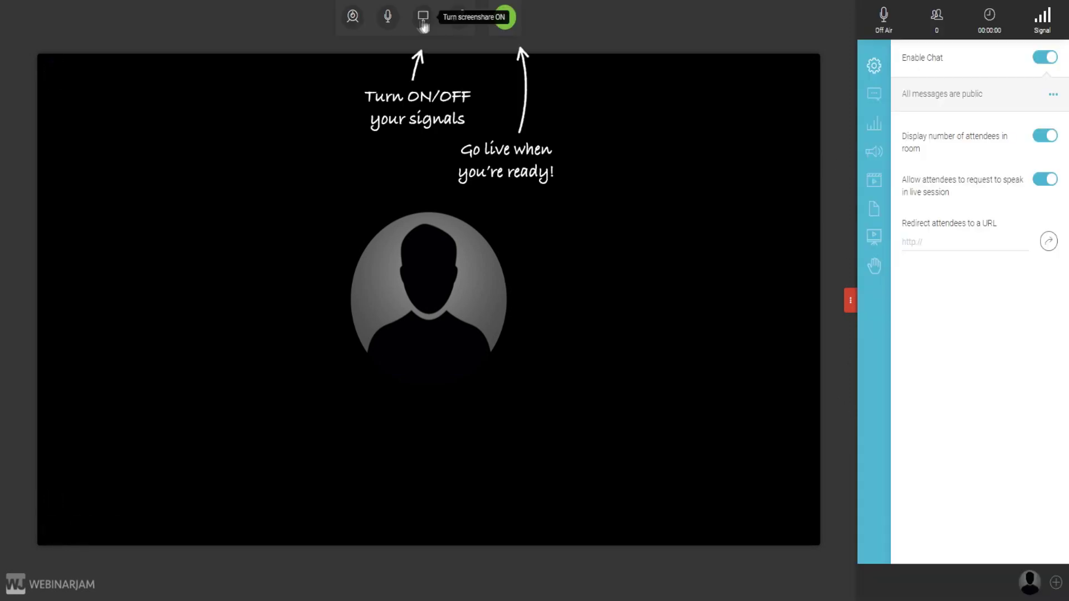
click(390, 22)
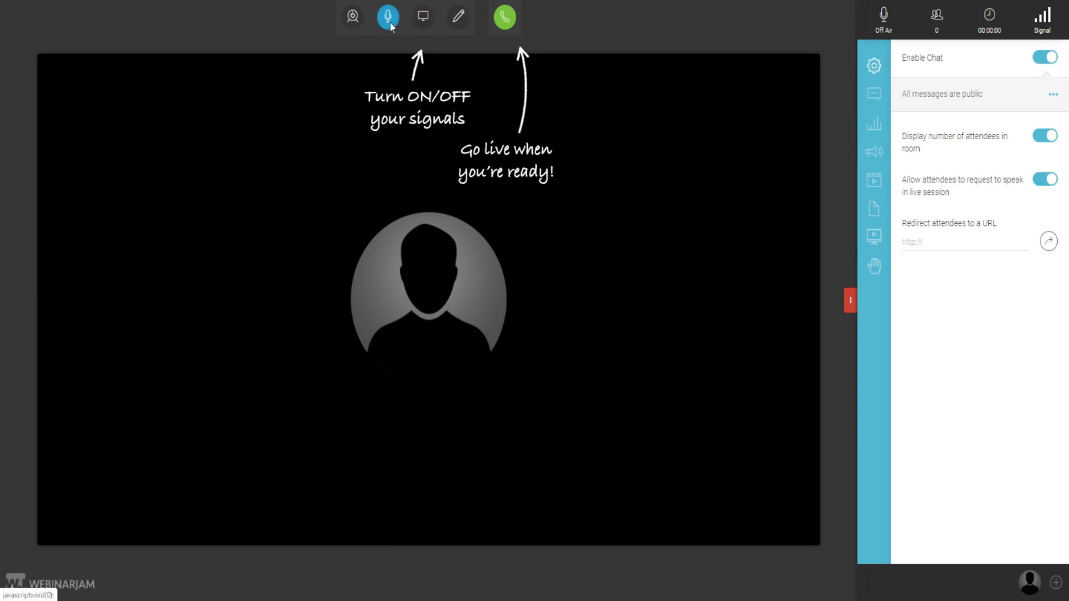
click(353, 18)
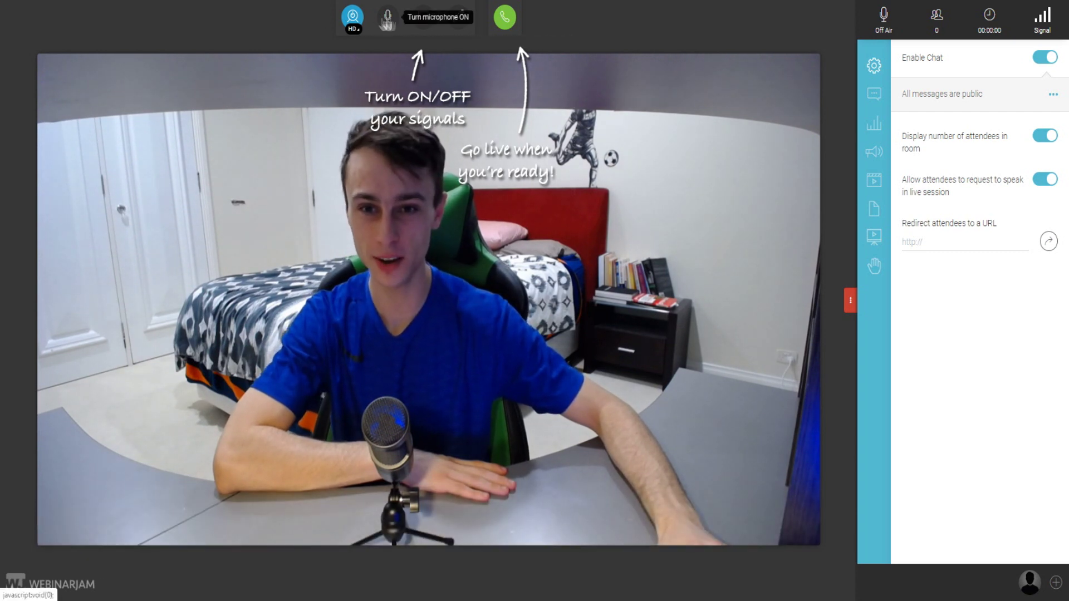
click(354, 19)
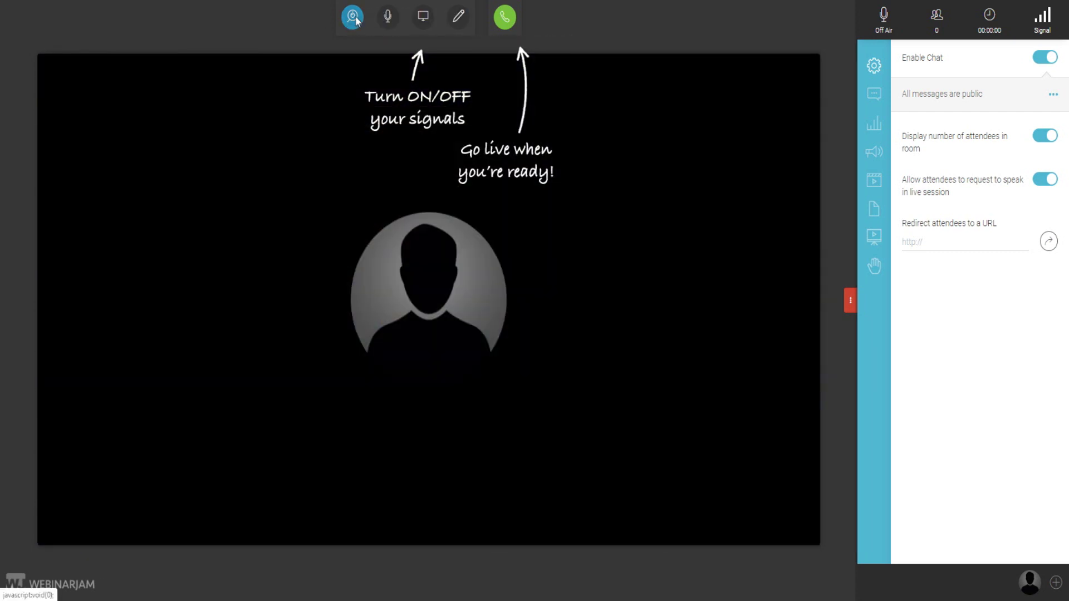
click(424, 18)
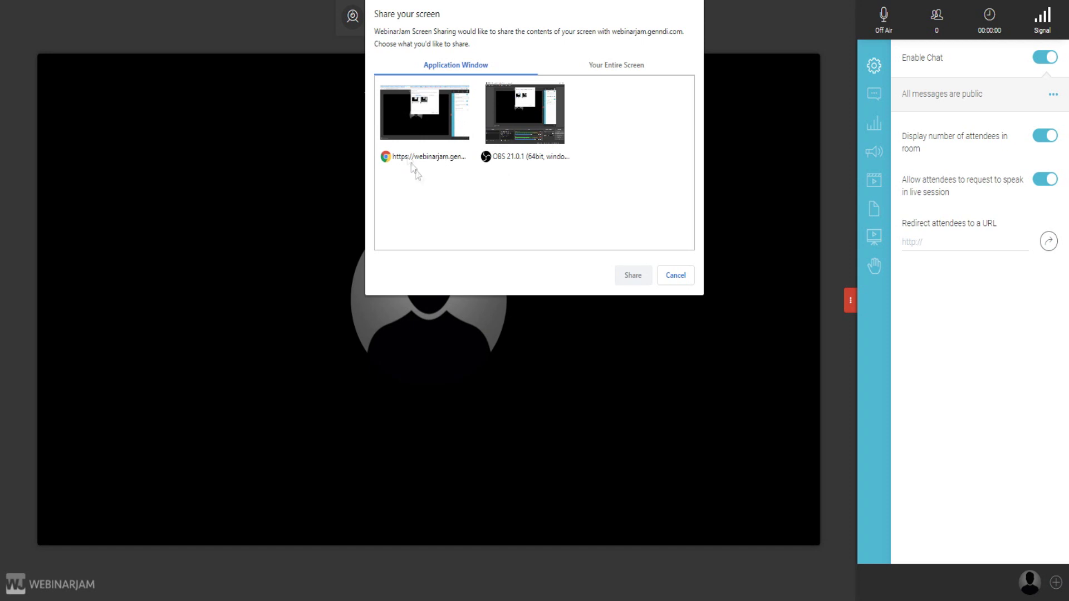
Share the WebinarJam Chrome tab into the live room and turn the webcam feed on.
click(429, 111)
click(634, 275)
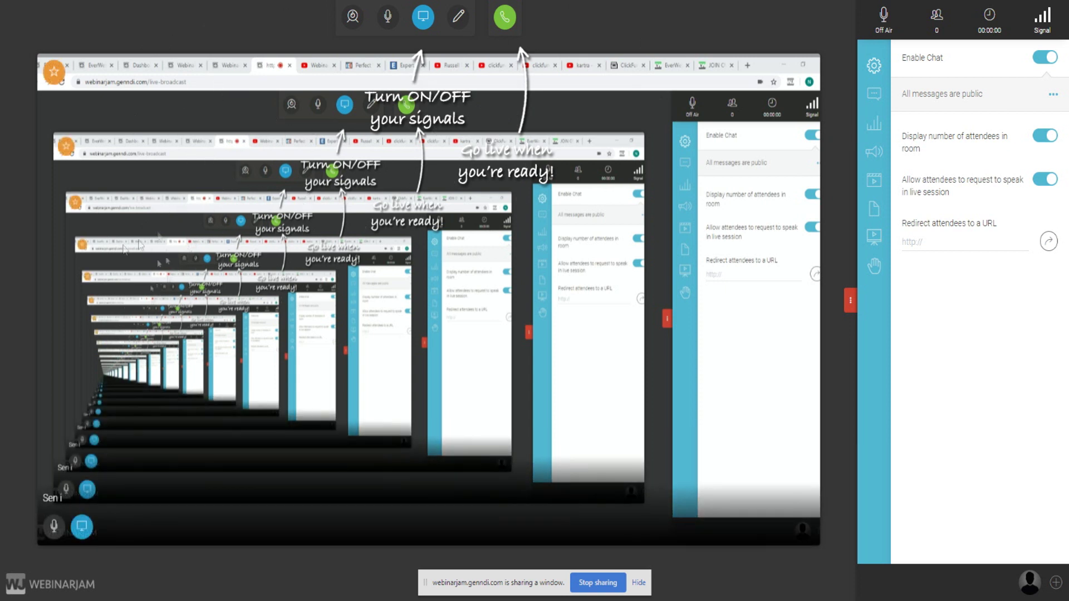
click(353, 18)
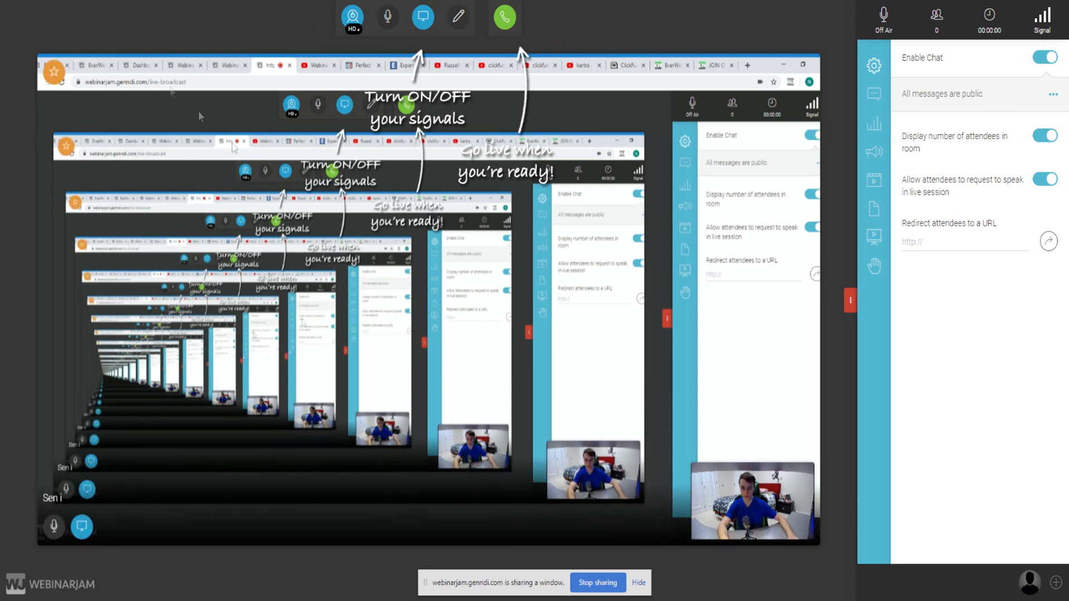
Open an opaque white whiteboard, sketch four freehand strokes, clear them, and turn the webcam off.
click(460, 18)
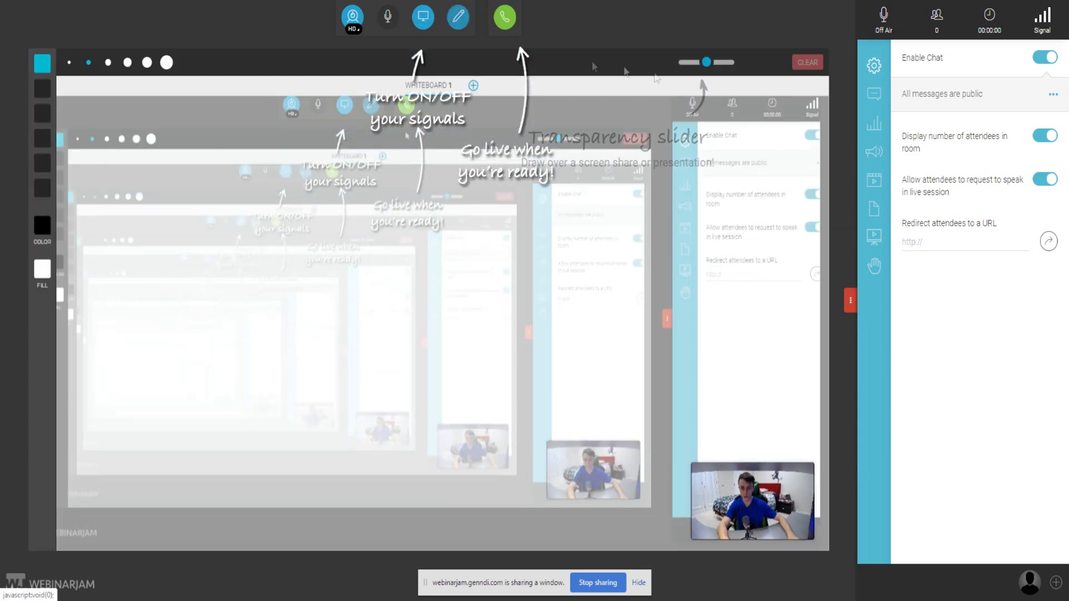
drag(706, 68, 753, 77)
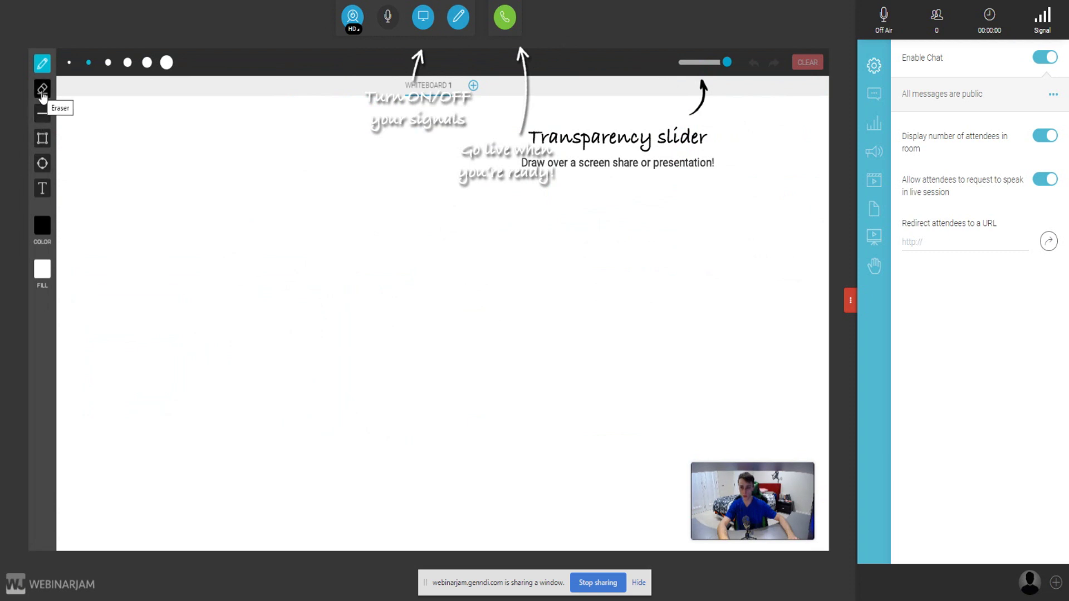
drag(269, 368, 284, 216)
mouse_move(423, 210)
mouse_down()
mouse_move(530, 391)
mouse_move(672, 317)
mouse_move(563, 268)
mouse_up()
mouse_move(146, 149)
mouse_down()
mouse_move(233, 360)
mouse_move(164, 135)
mouse_up()
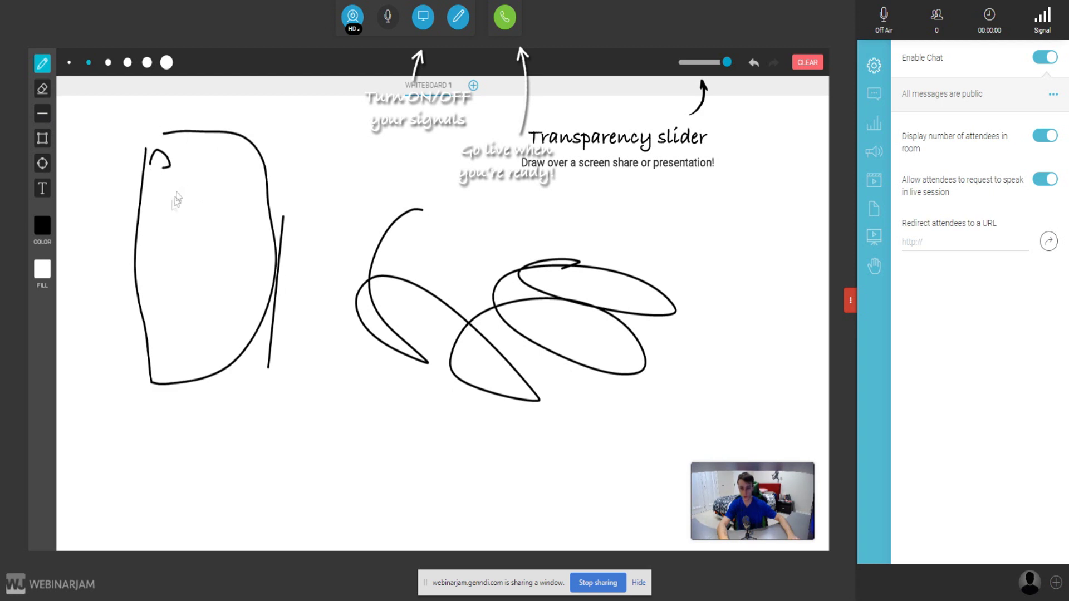
drag(179, 231, 171, 319)
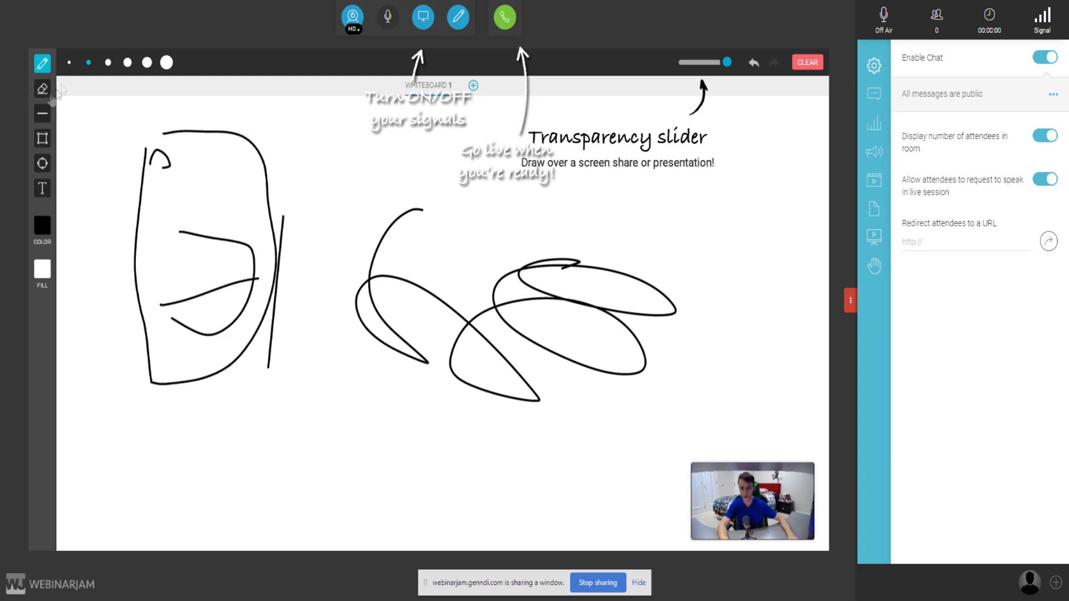
click(807, 62)
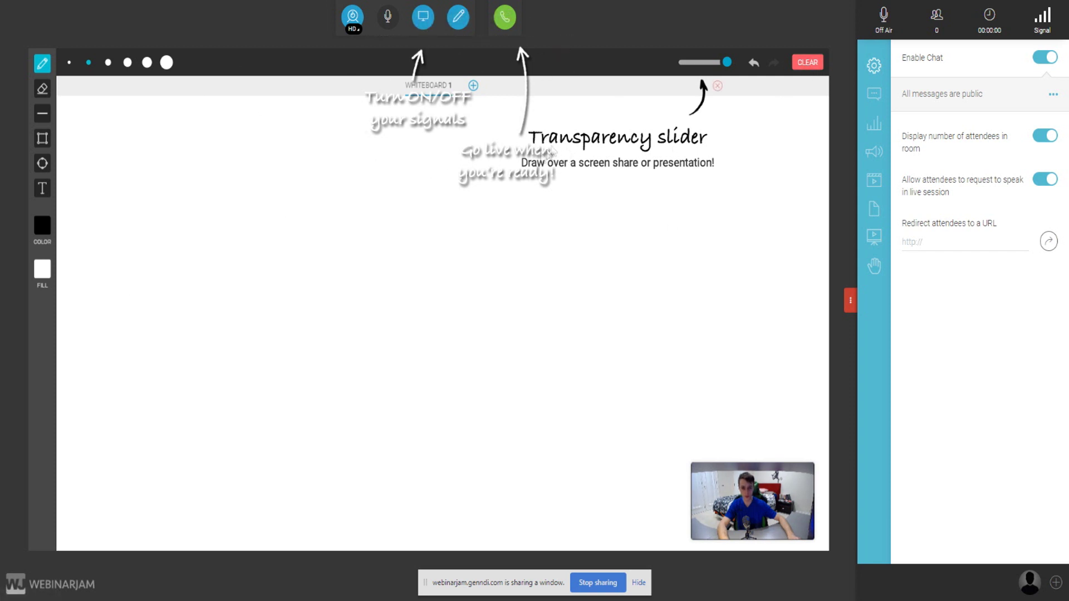
click(353, 19)
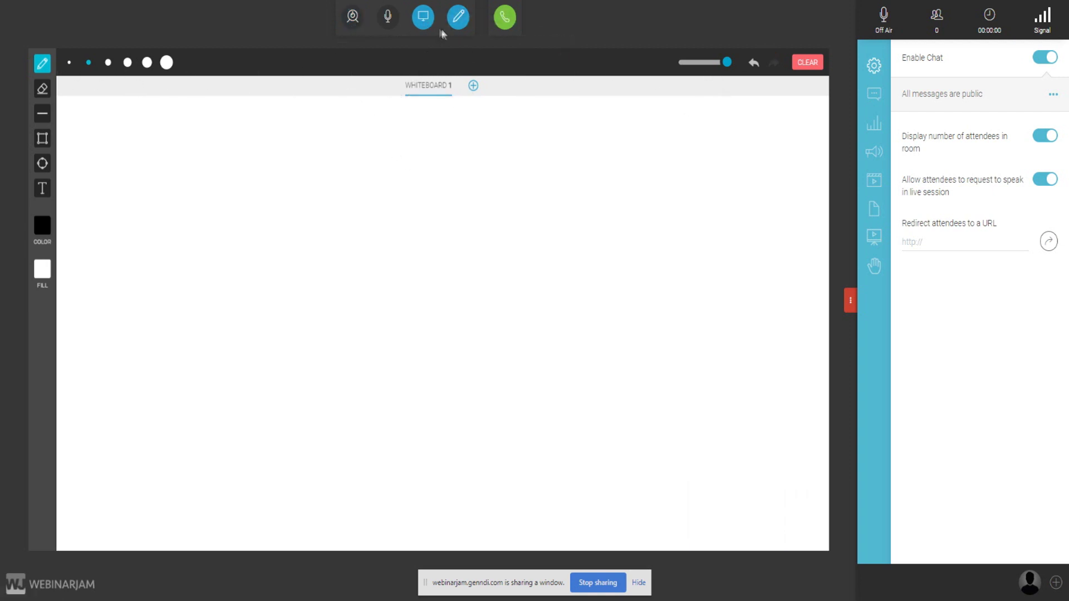
Close the whiteboard, send the chat message 'bdb f', and show the Polls panel.
click(458, 20)
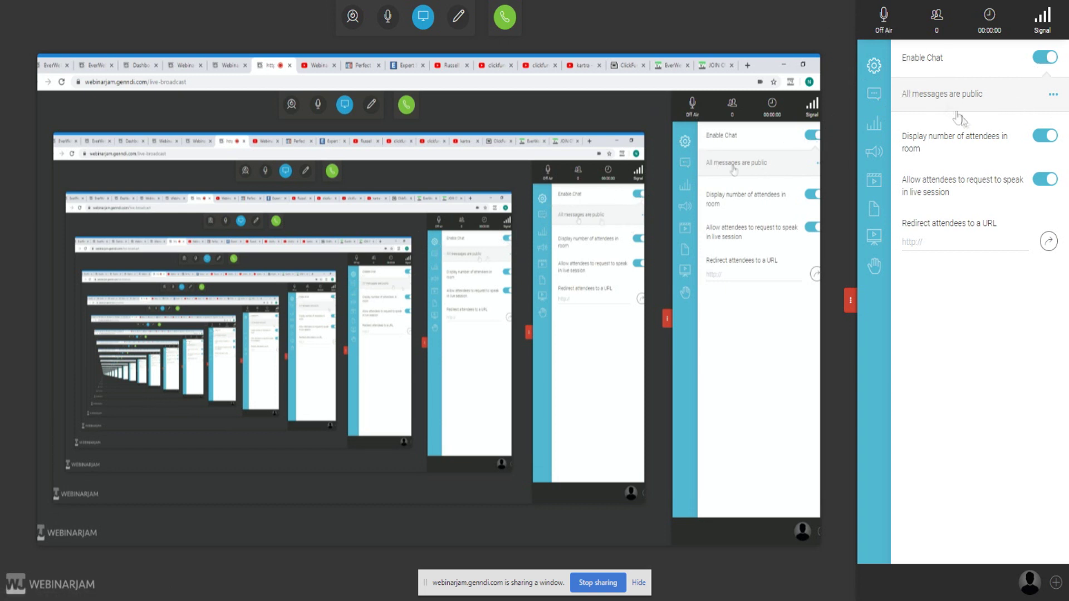
click(875, 94)
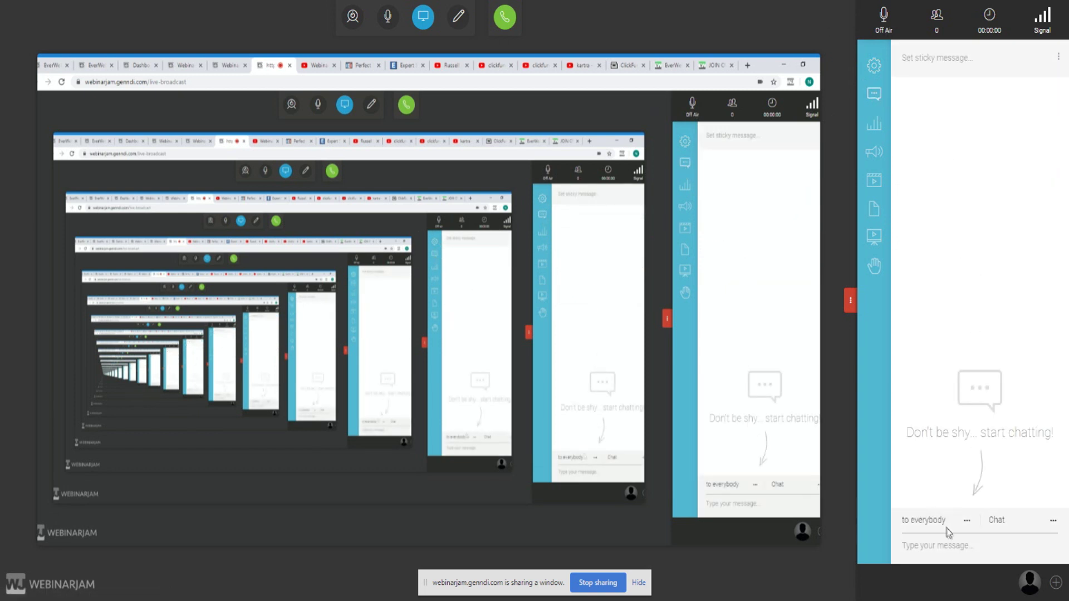
text(bdb f)
key(Return)
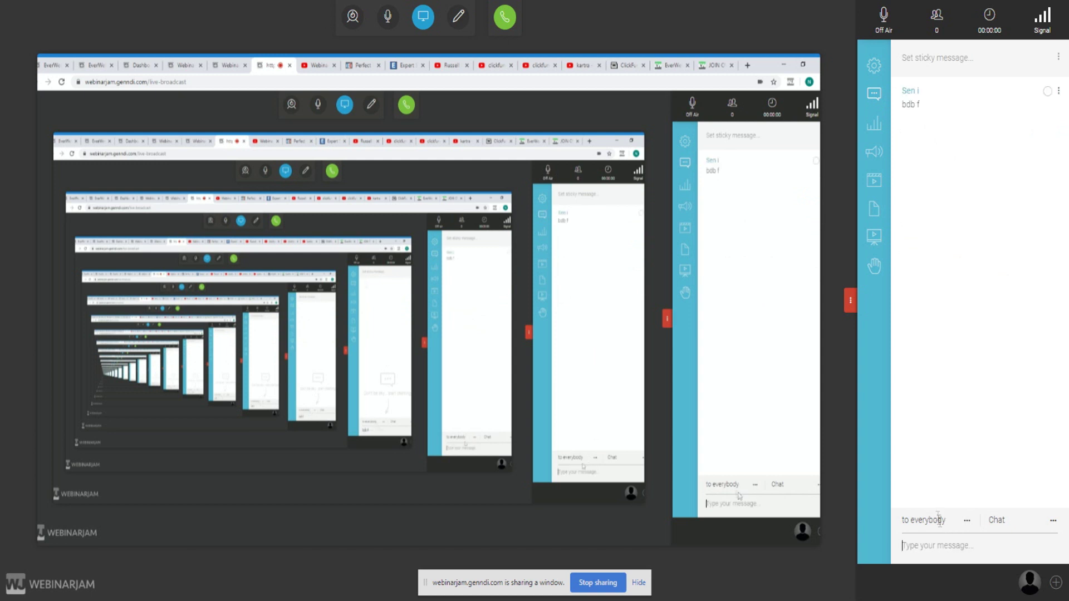
click(874, 123)
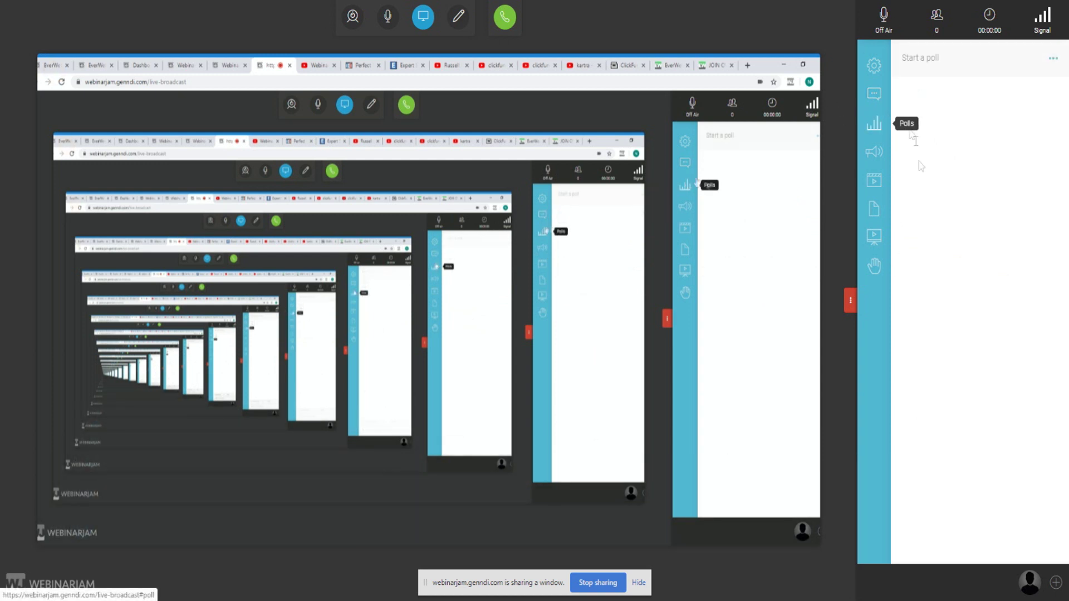
Choose the YouTube Ranking Course offer in the Offers panel and publish it to attendees.
click(874, 152)
click(1052, 59)
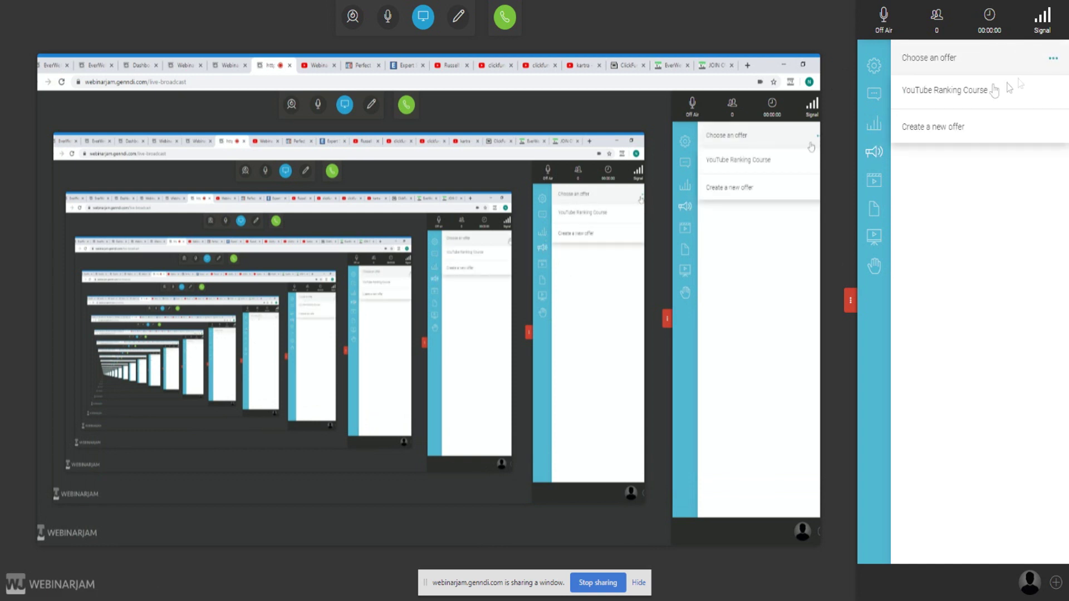
click(950, 92)
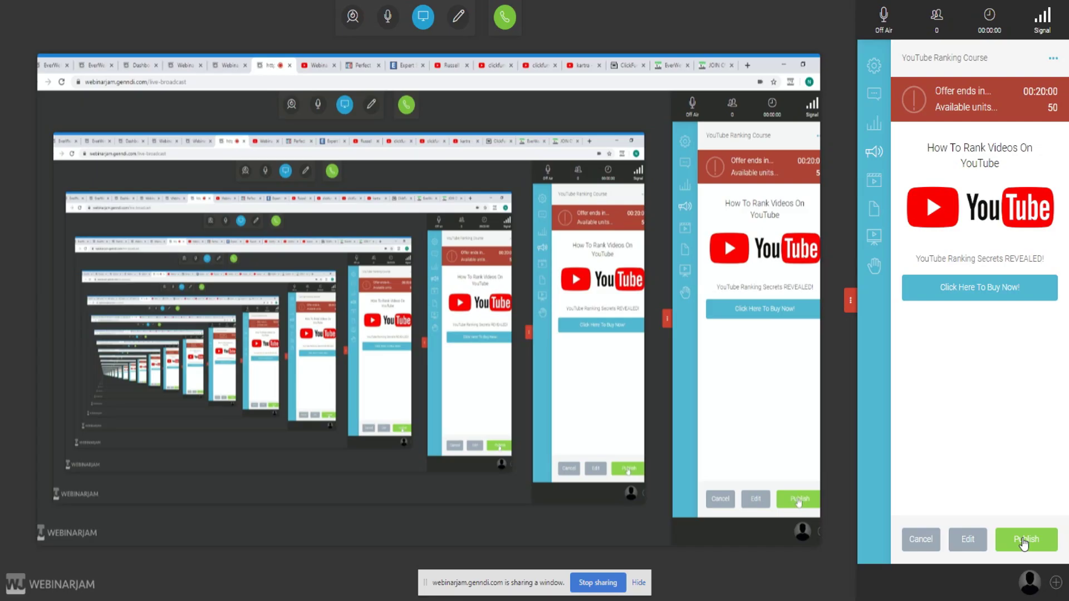
click(1023, 541)
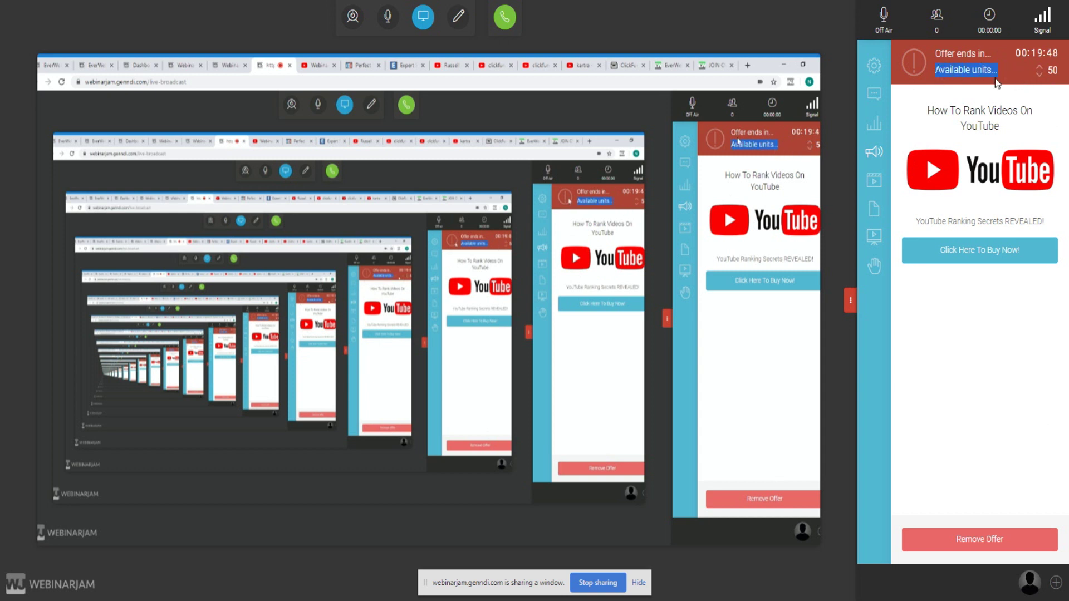
click(422, 202)
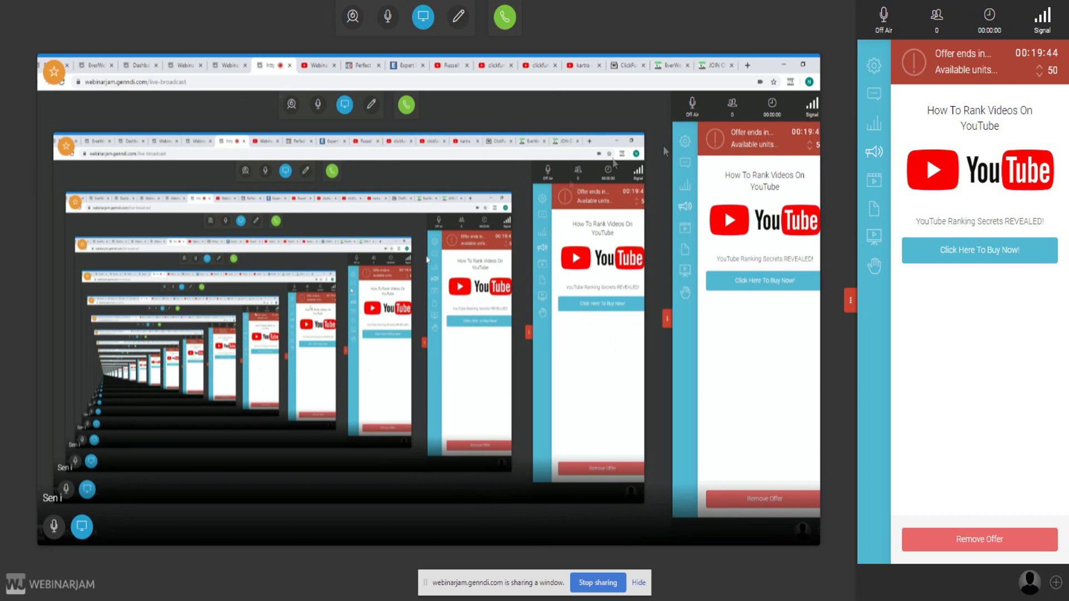
Look through the Videos, Files and speak-request sidebar panels.
click(875, 183)
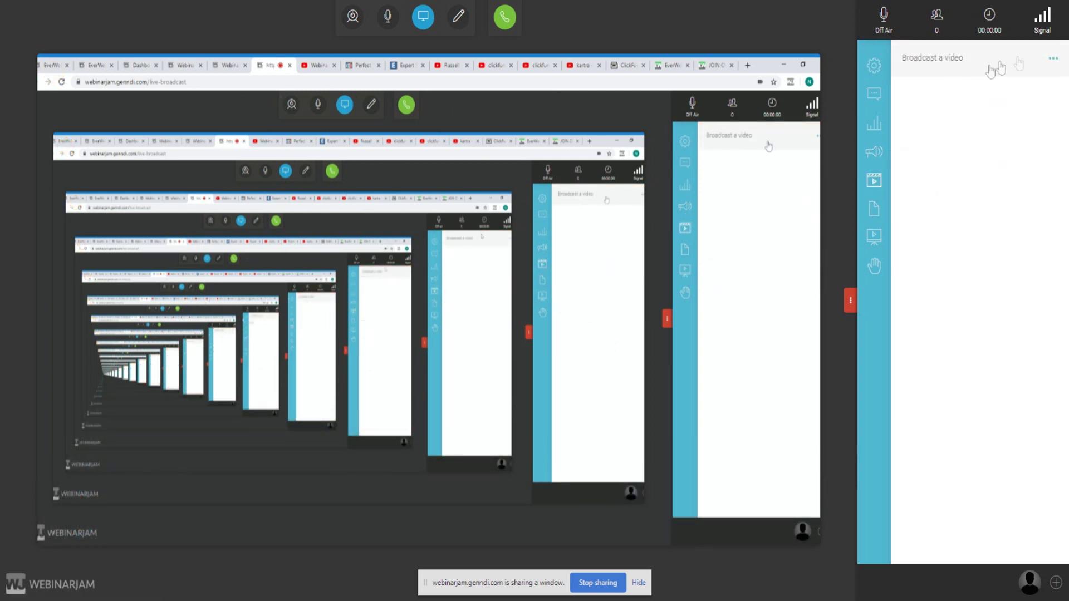
click(875, 211)
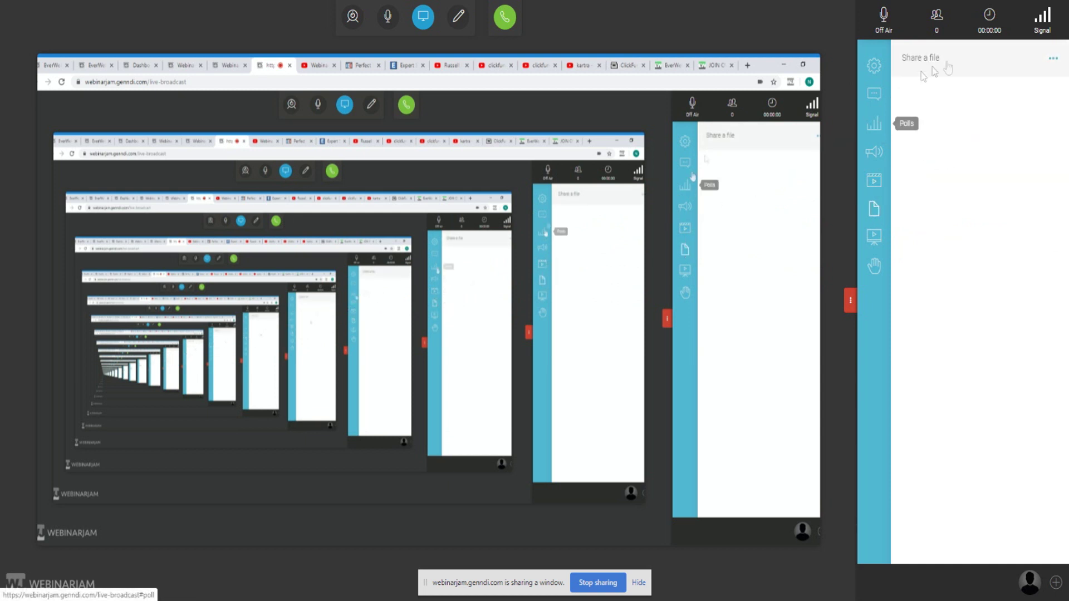
click(876, 238)
click(875, 267)
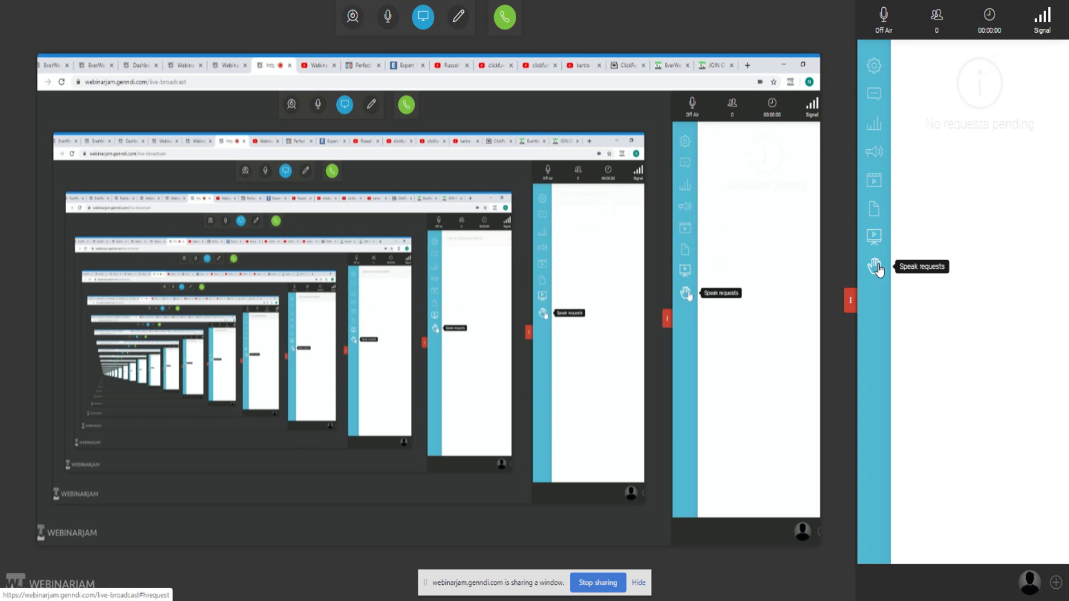
Return to the published offer, then bring up the WebinarJam sign-up form with name and e-mail filled.
click(876, 154)
click(875, 180)
click(876, 159)
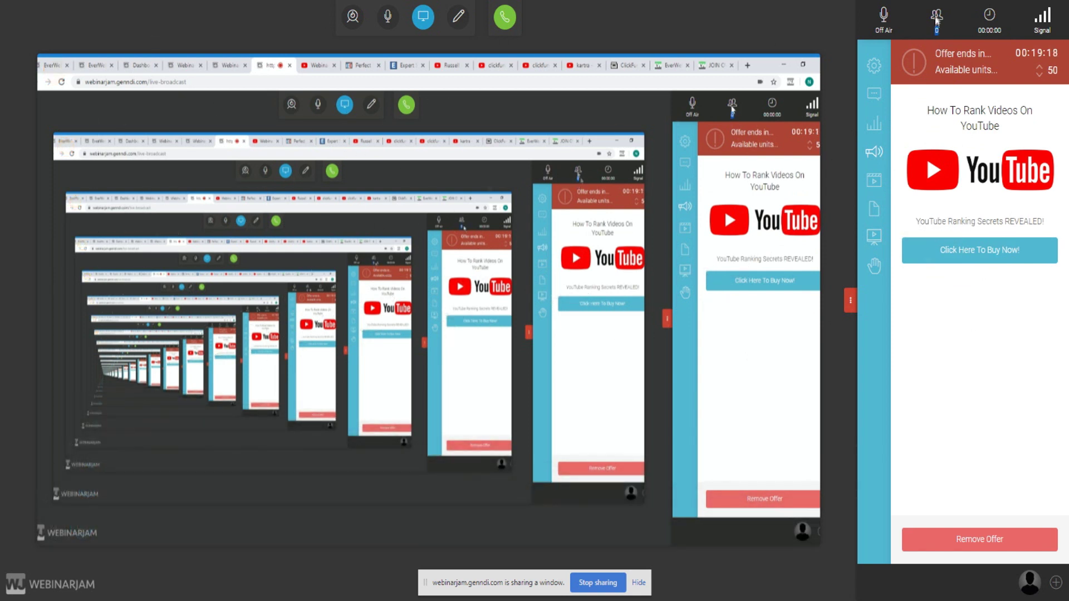
double_click(990, 30)
drag(1037, 31, 1058, 33)
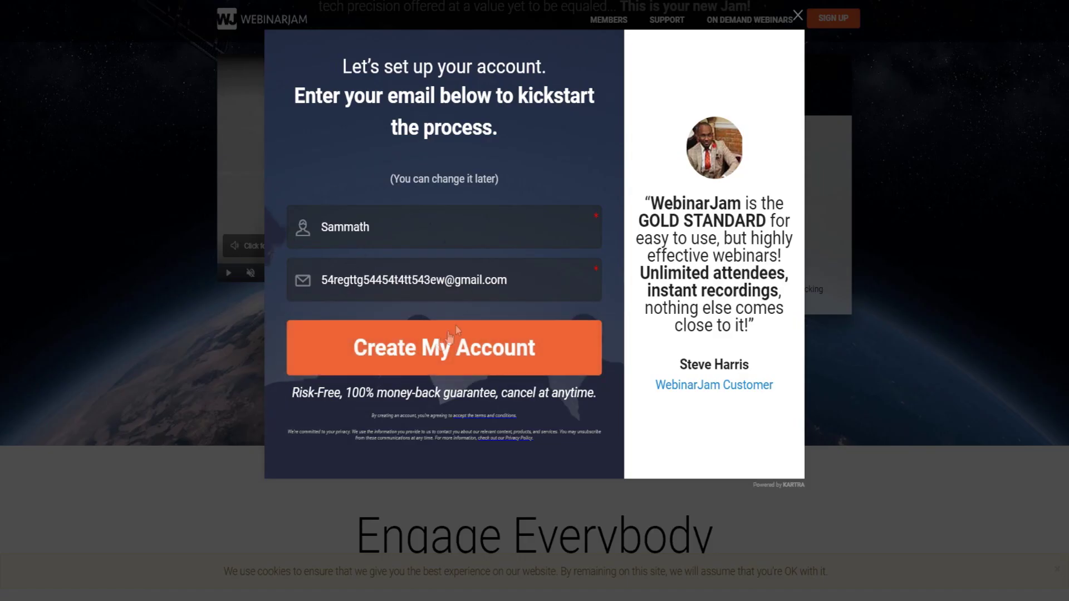
Create the account and scroll to the annually billed Basic, Pro and Premium pricing cards.
click(390, 345)
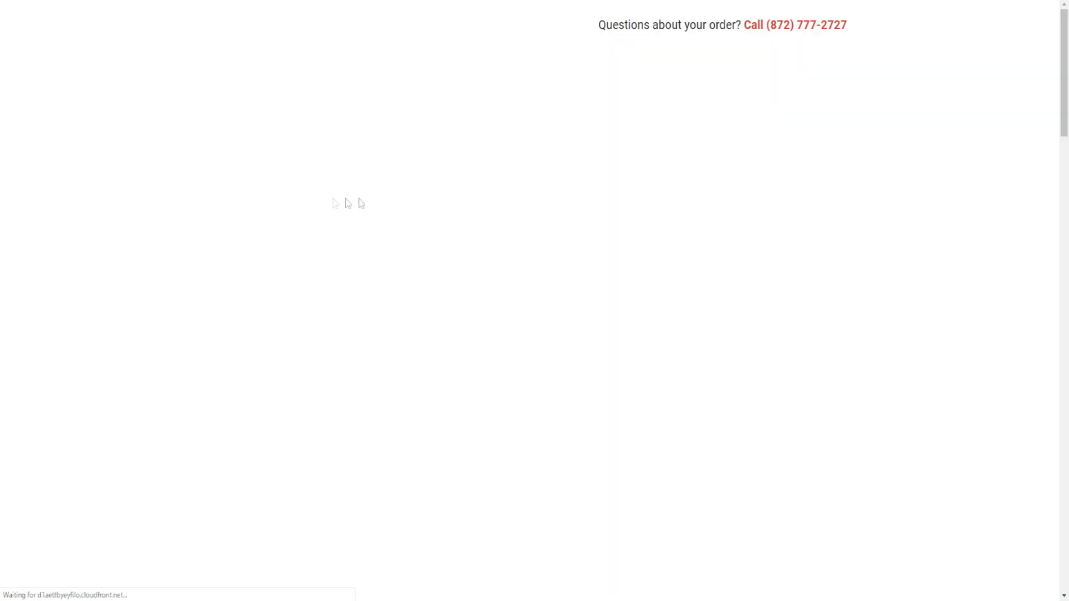
scroll(346, 271, down, 3)
scroll(345, 271, down, 2)
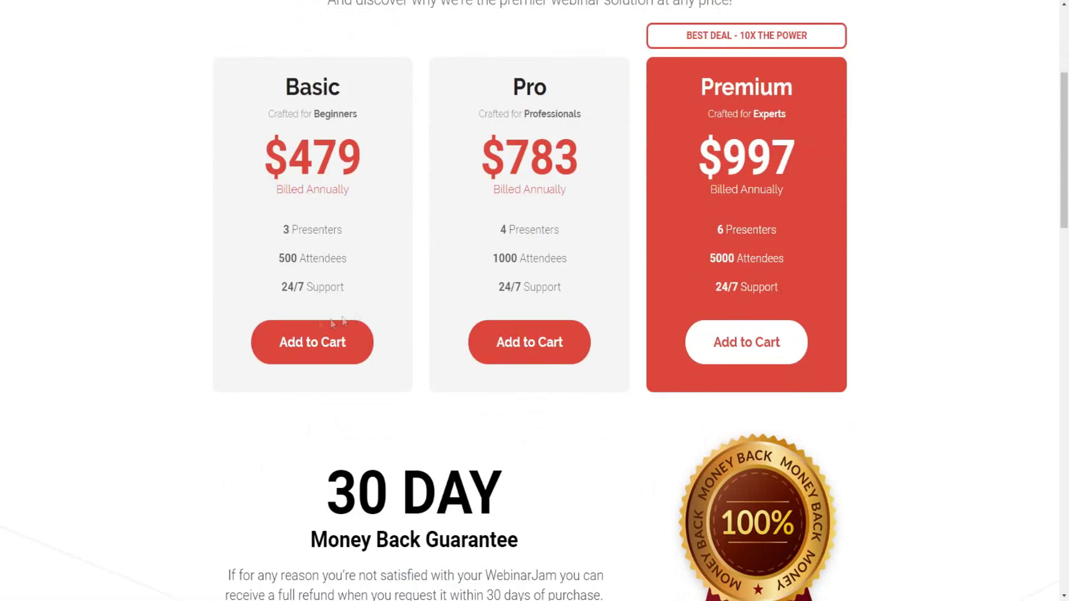
drag(299, 192, 373, 193)
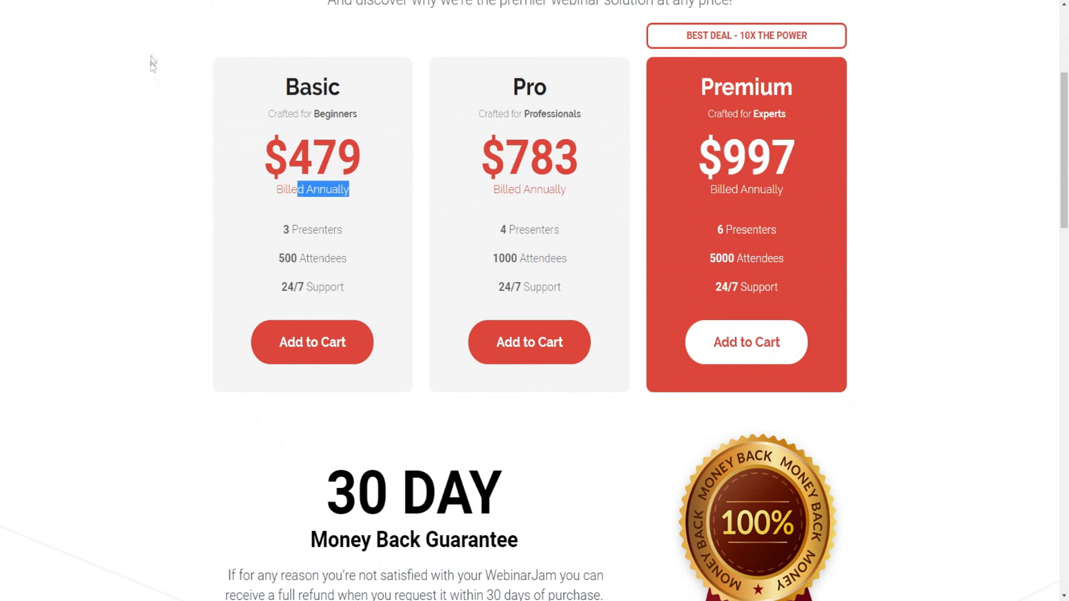
scroll(308, 160, up, 2)
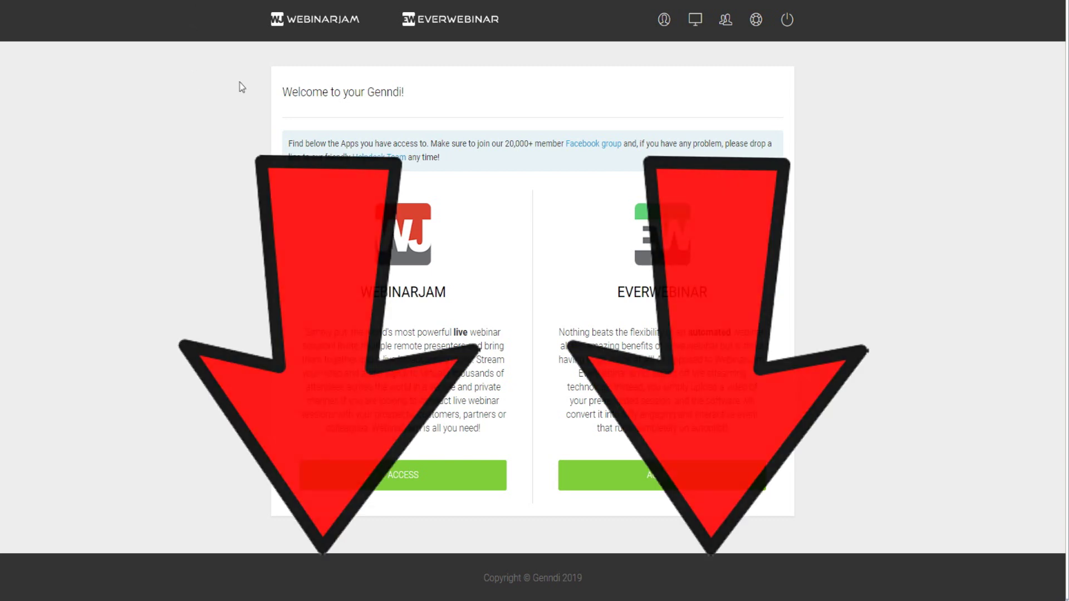
Scroll through the ClickFunnels bonus page listing $497-value bonuses like the Million Dollar Ad Swipe Library.
scroll(396, 293, down, 15)
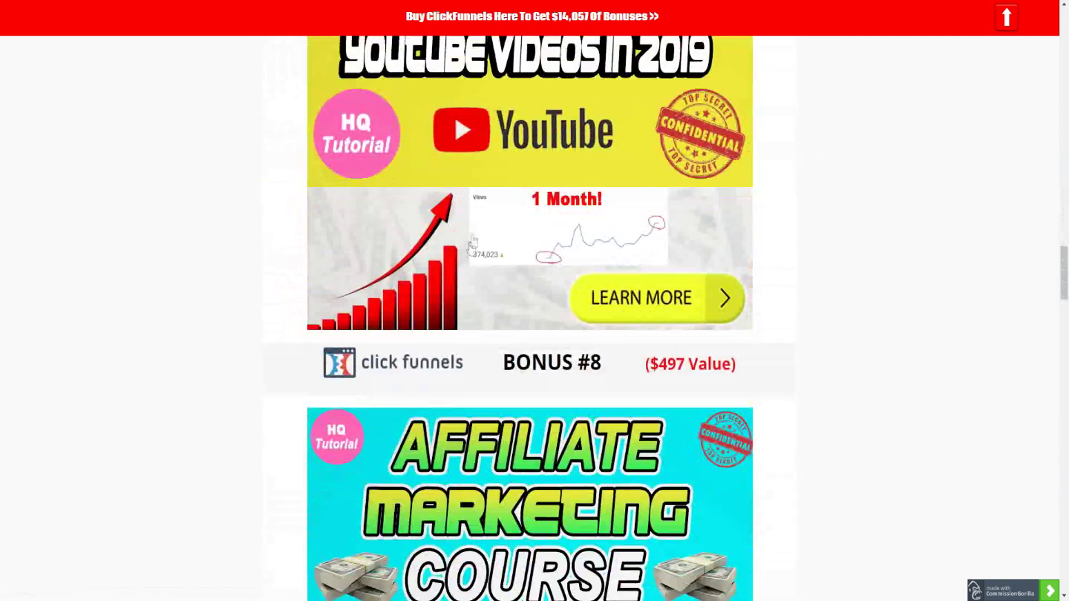
scroll(369, 176, up, 3)
scroll(373, 201, down, 5)
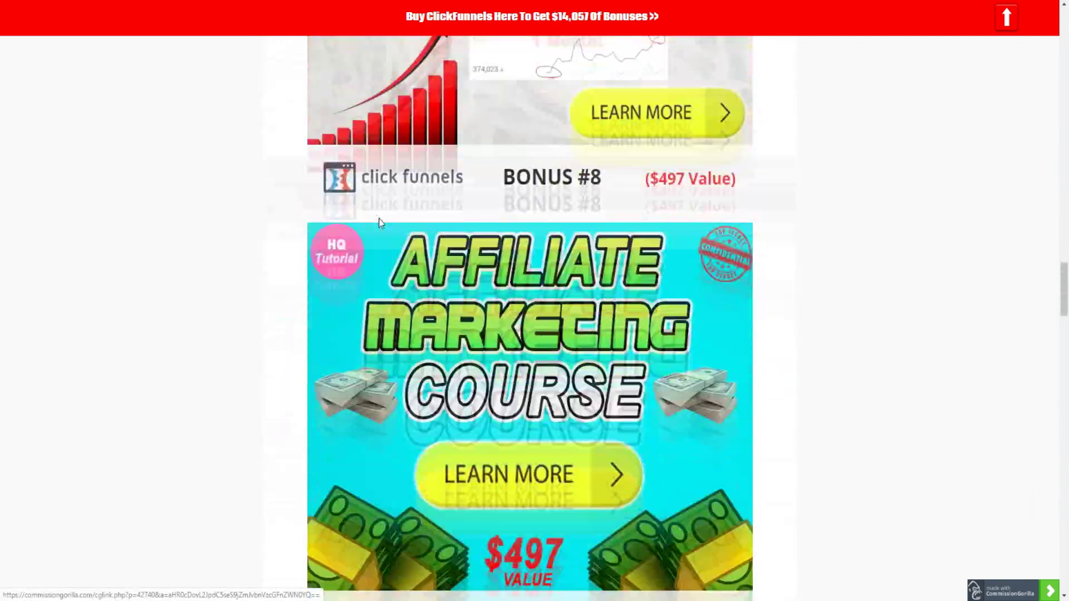
scroll(375, 287, up, 20)
scroll(389, 334, down, 6)
scroll(384, 335, down, 10)
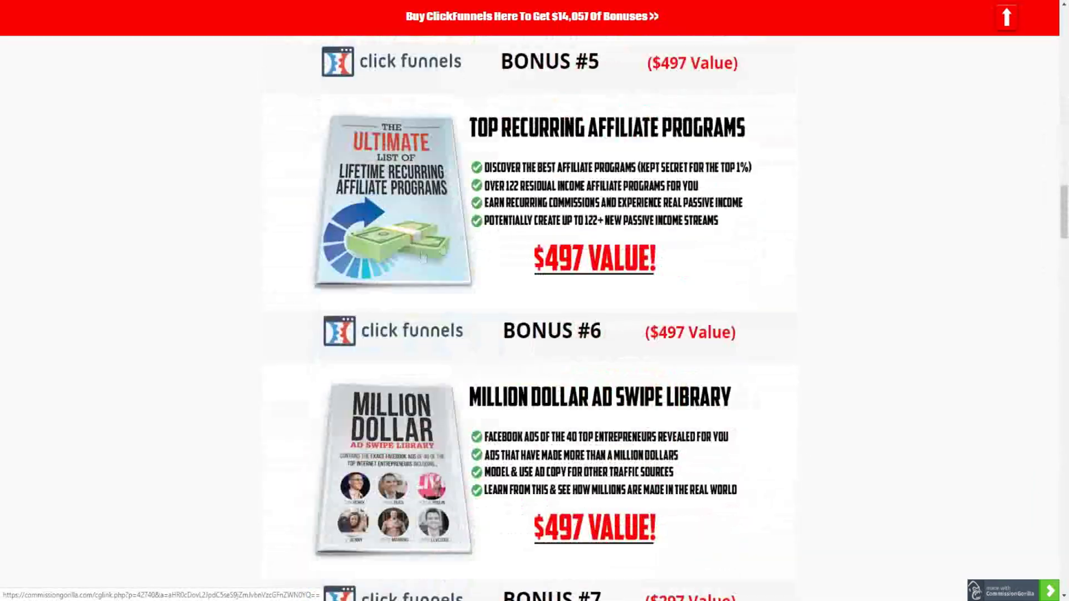